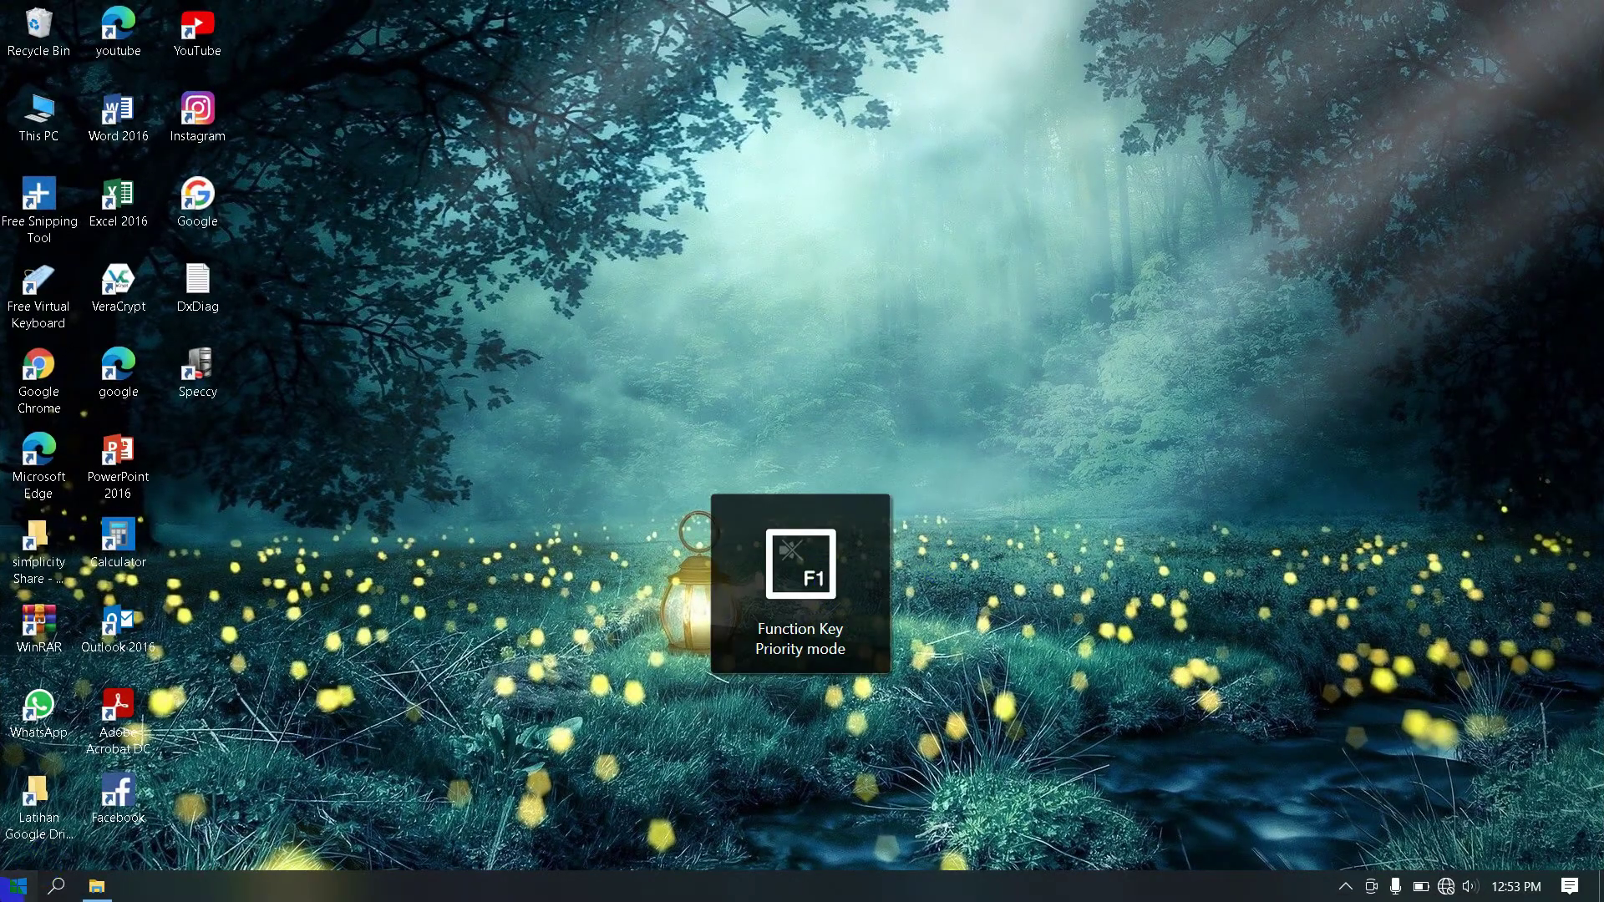
# - Open the Family & other users page in the Windows account settings
pyautogui.press('super')
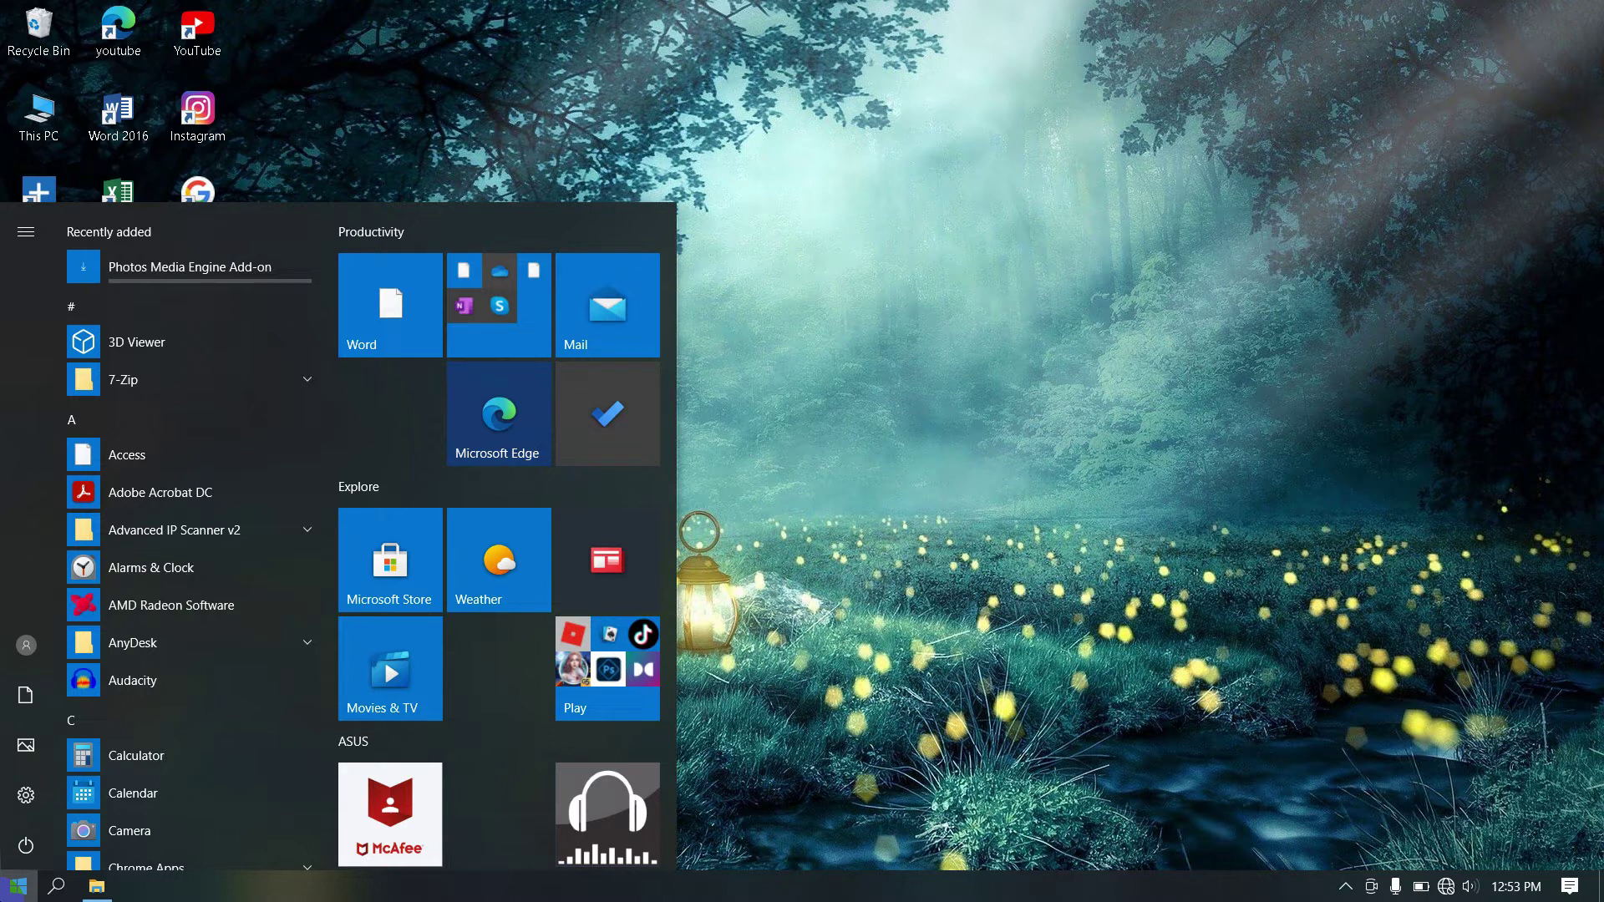
pyautogui.moveTo(40, 810)
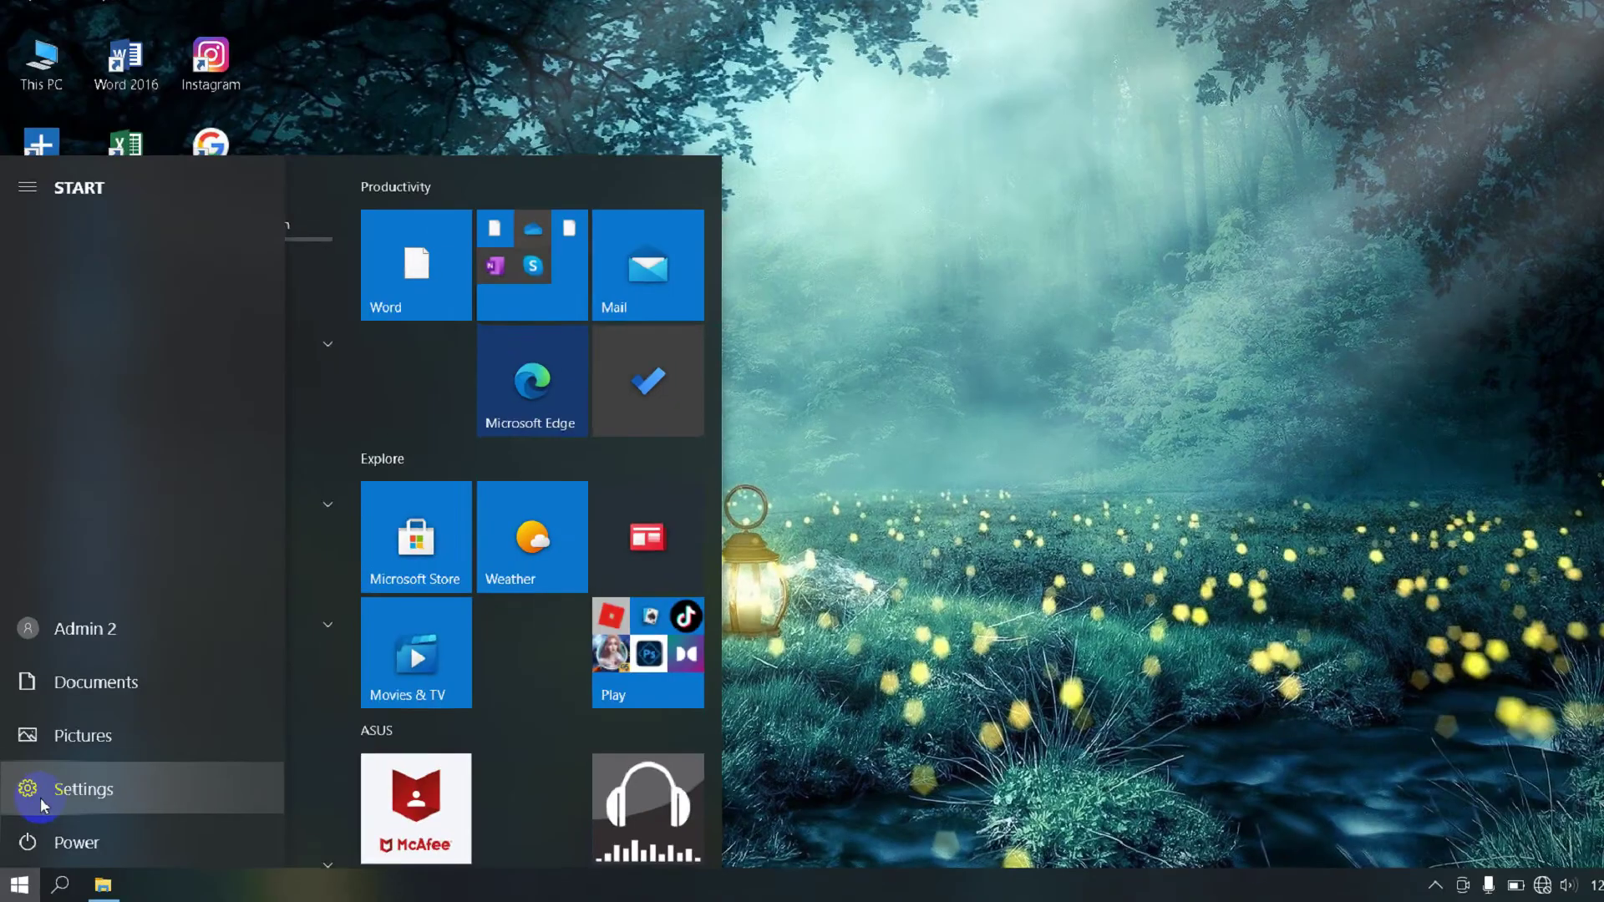
pyautogui.click(40, 803)
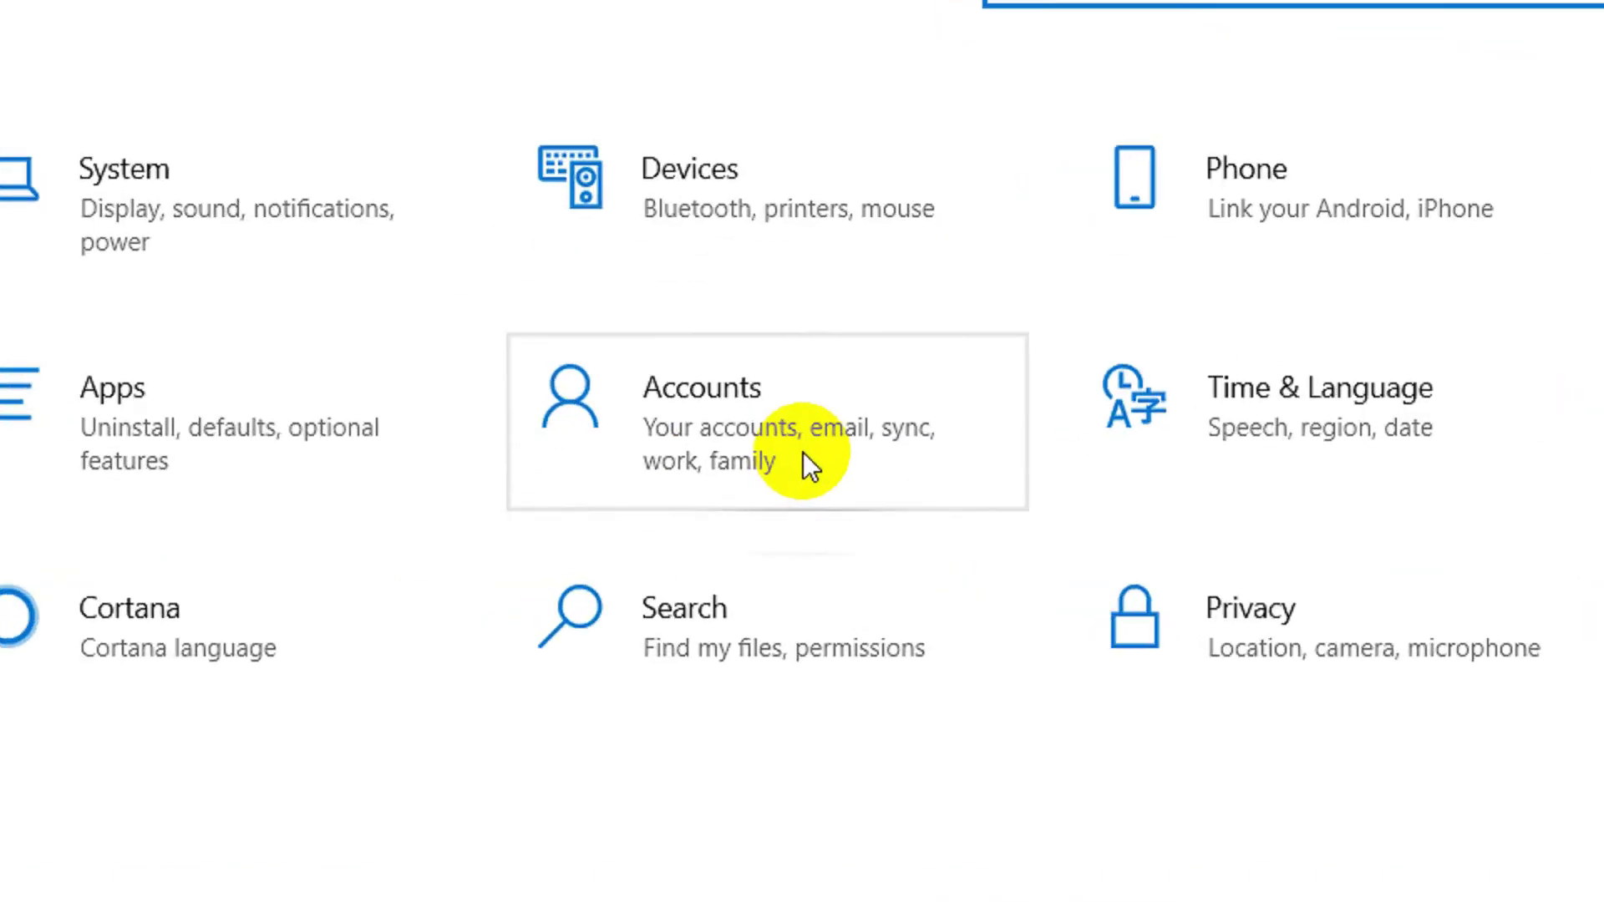
pyautogui.click(628, 478)
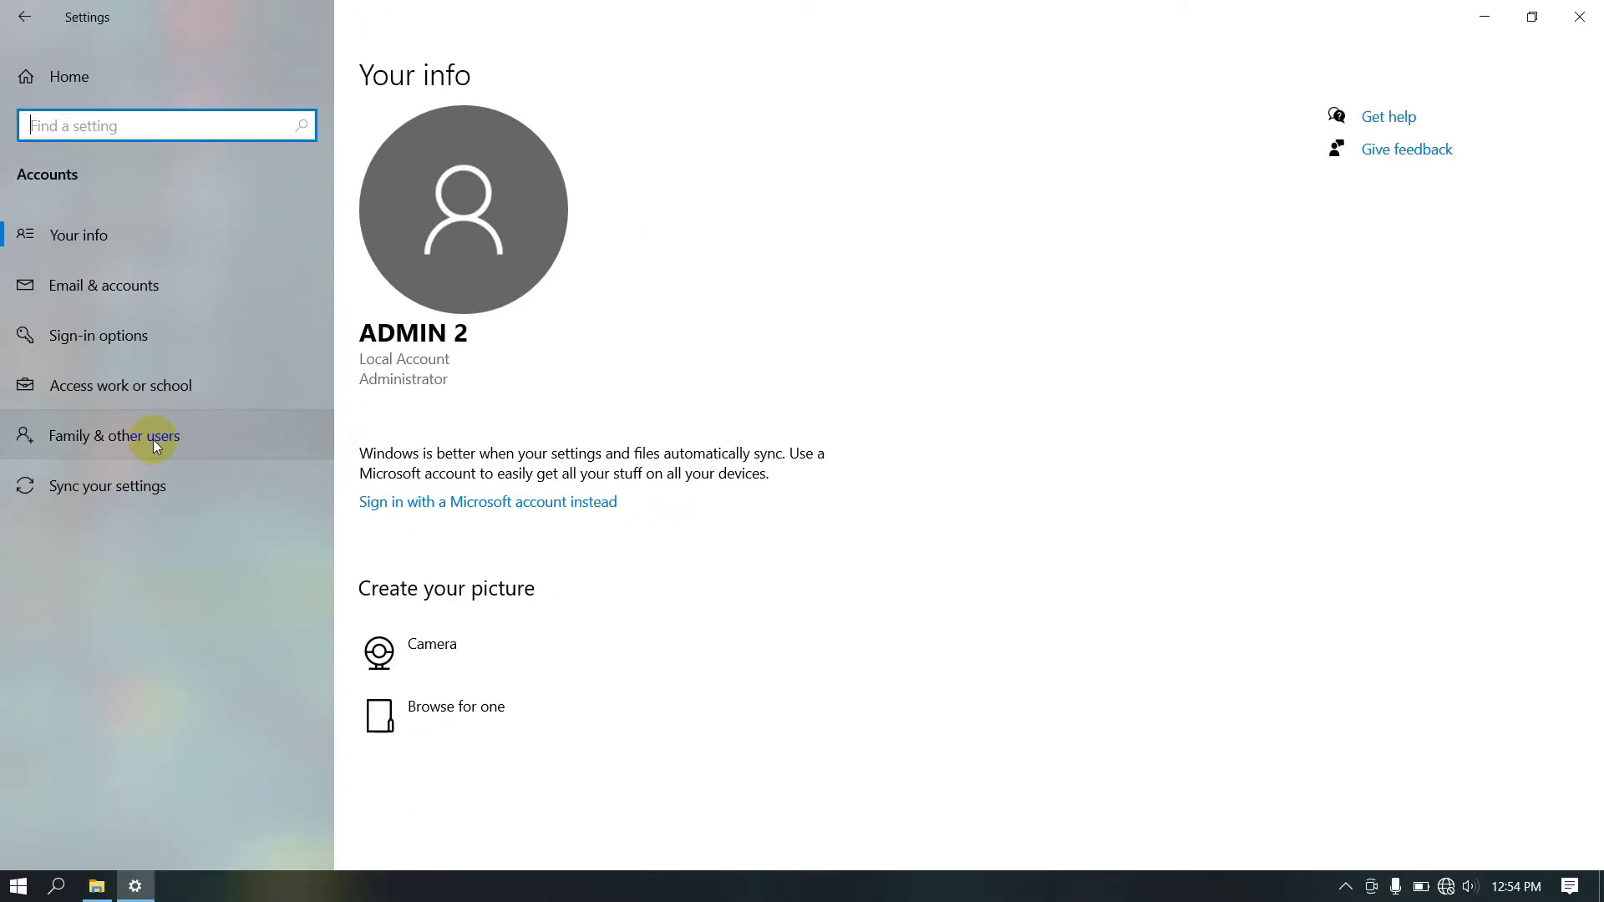
pyautogui.click(153, 439)
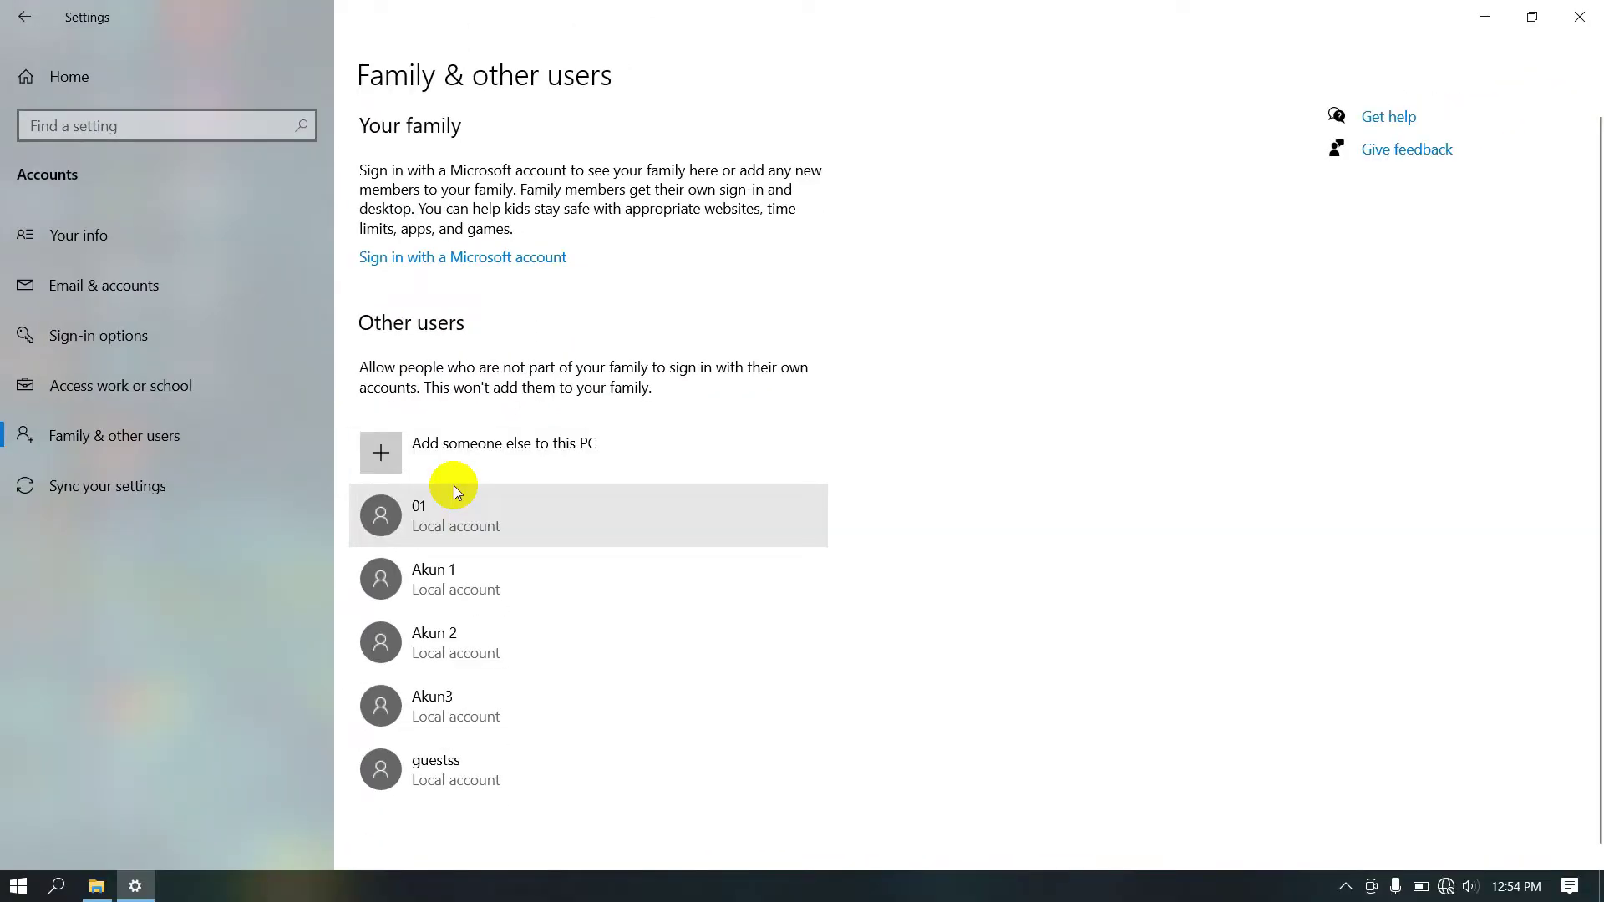
# - Request removal of the local account Akun 1 from the other users list
pyautogui.scroll(-1, 476, 573)
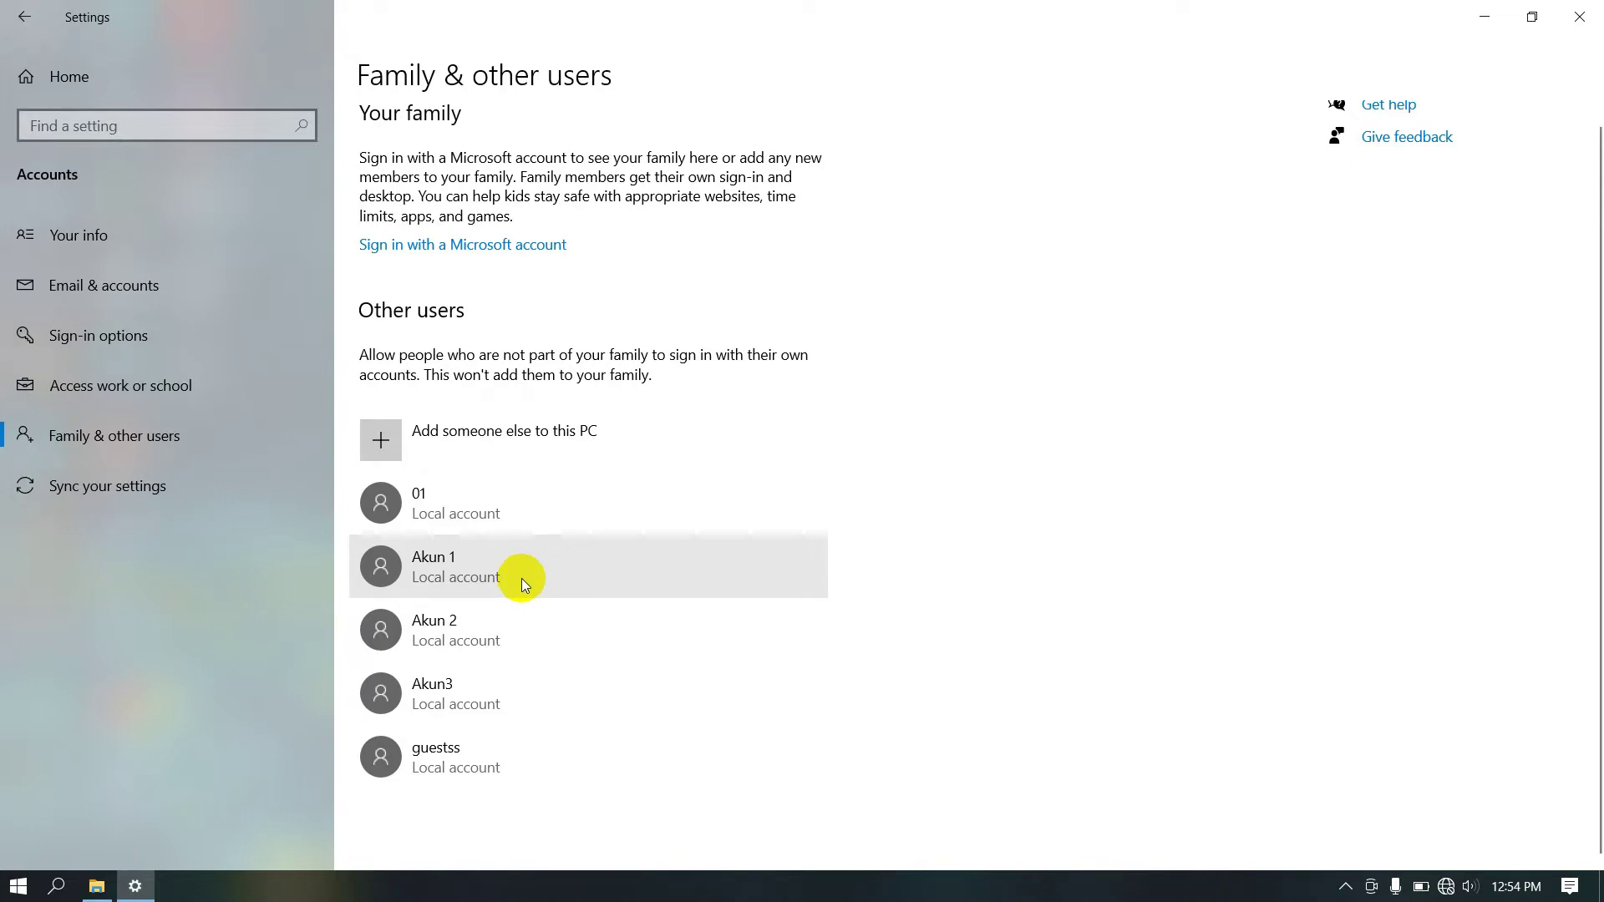
pyautogui.click(521, 578)
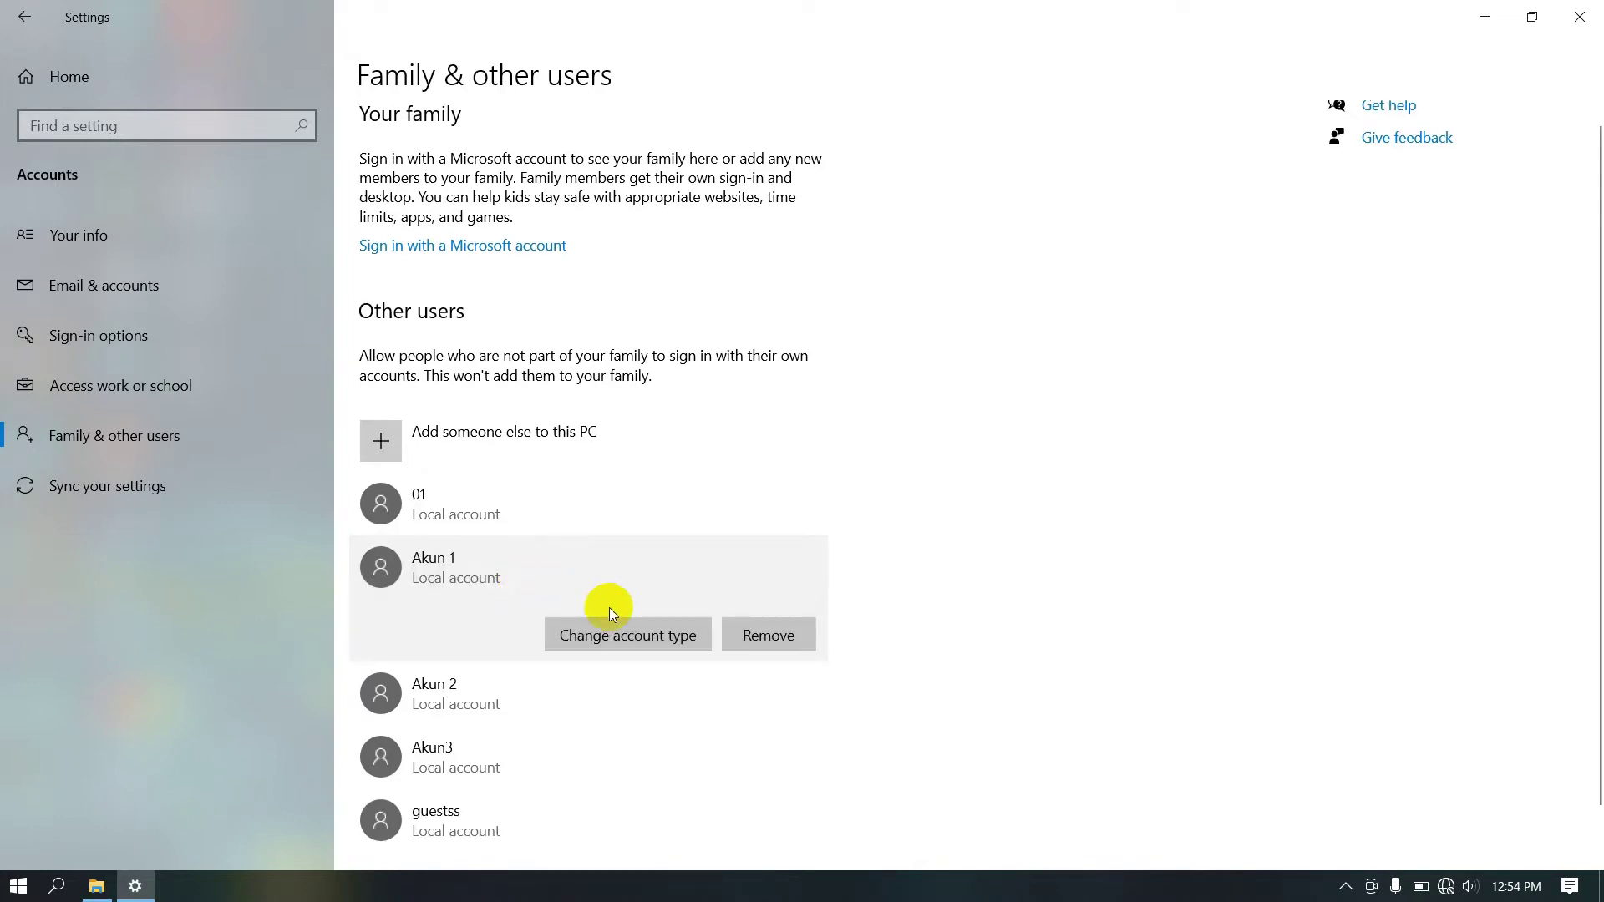
pyautogui.click(744, 644)
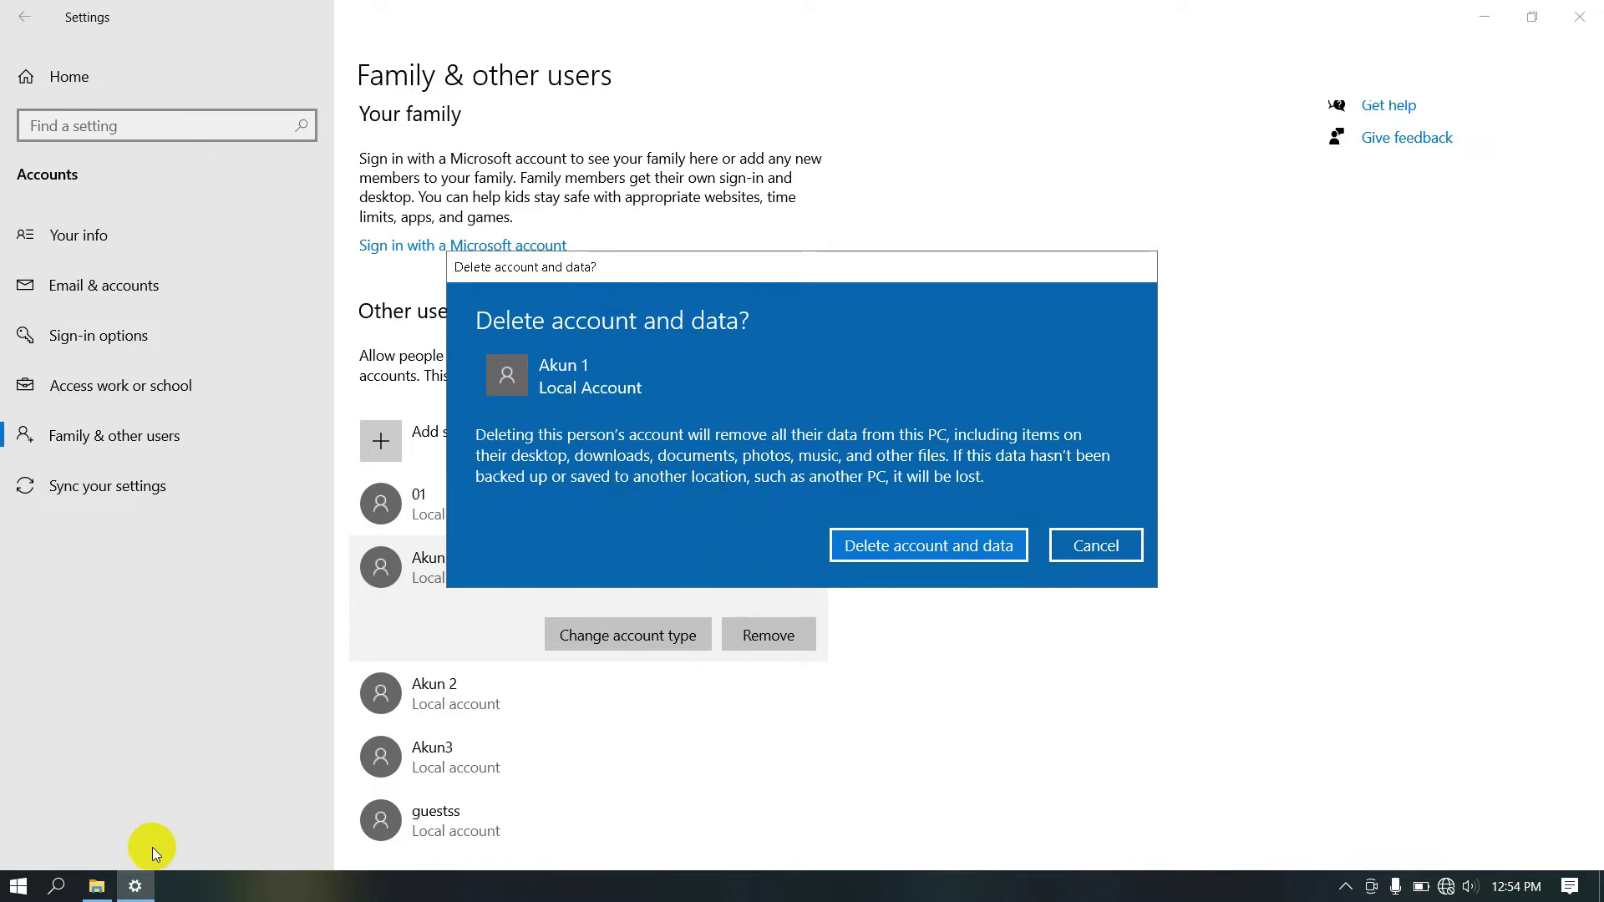
# - Switch to File Explorer and look through the Desktop, Documents, Downloads, Music, Pictures and Videos folders
pyautogui.click(97, 886)
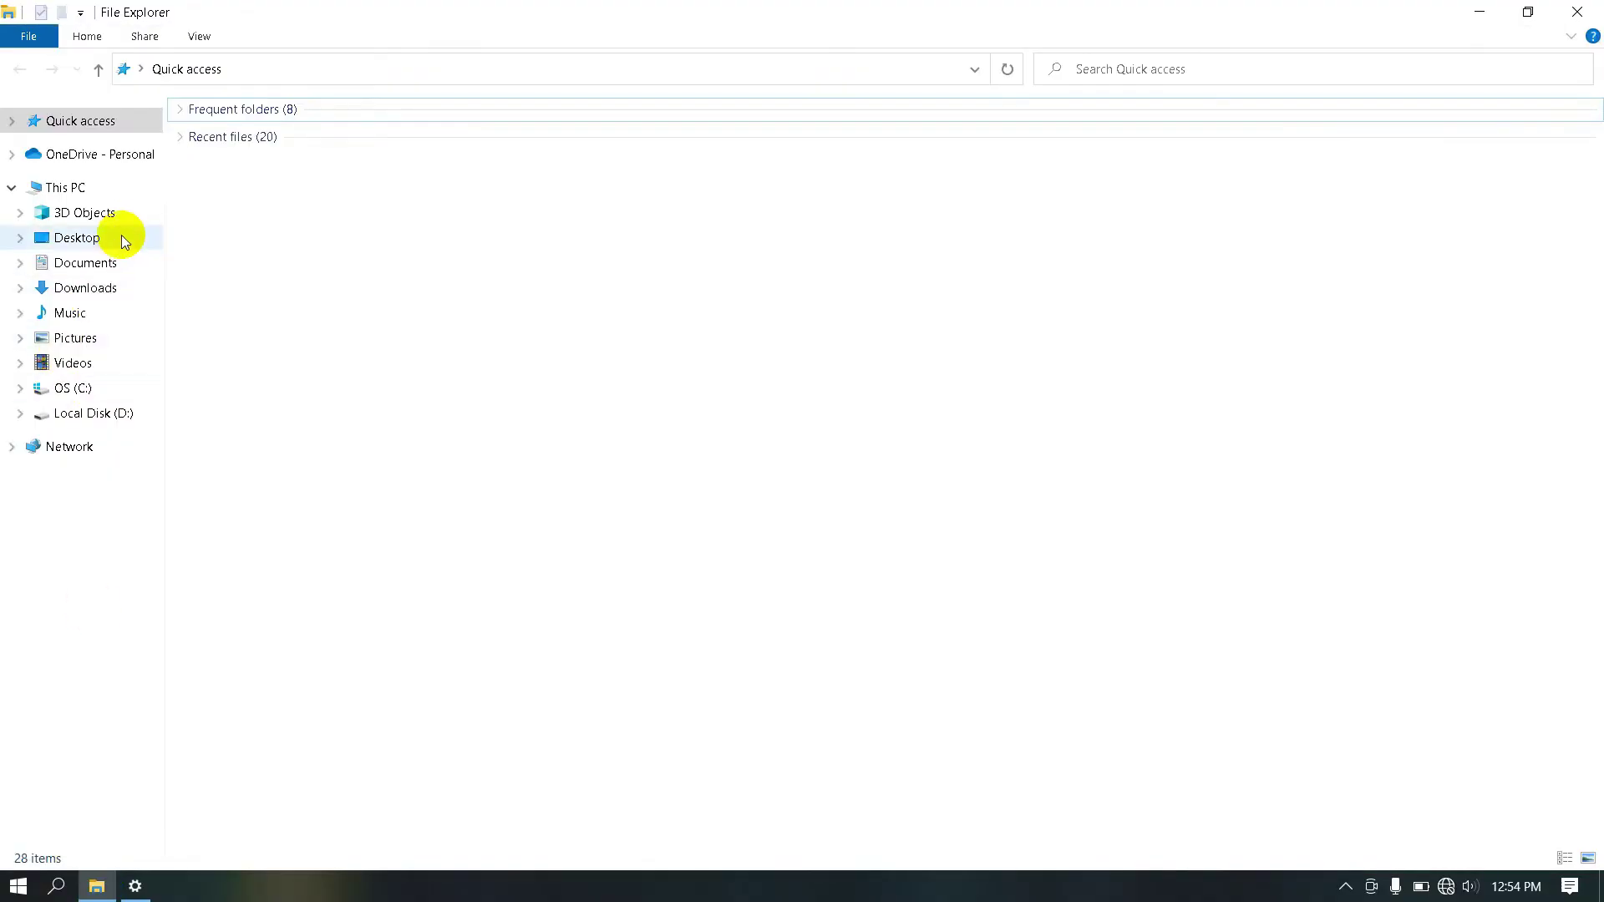
pyautogui.click(77, 238)
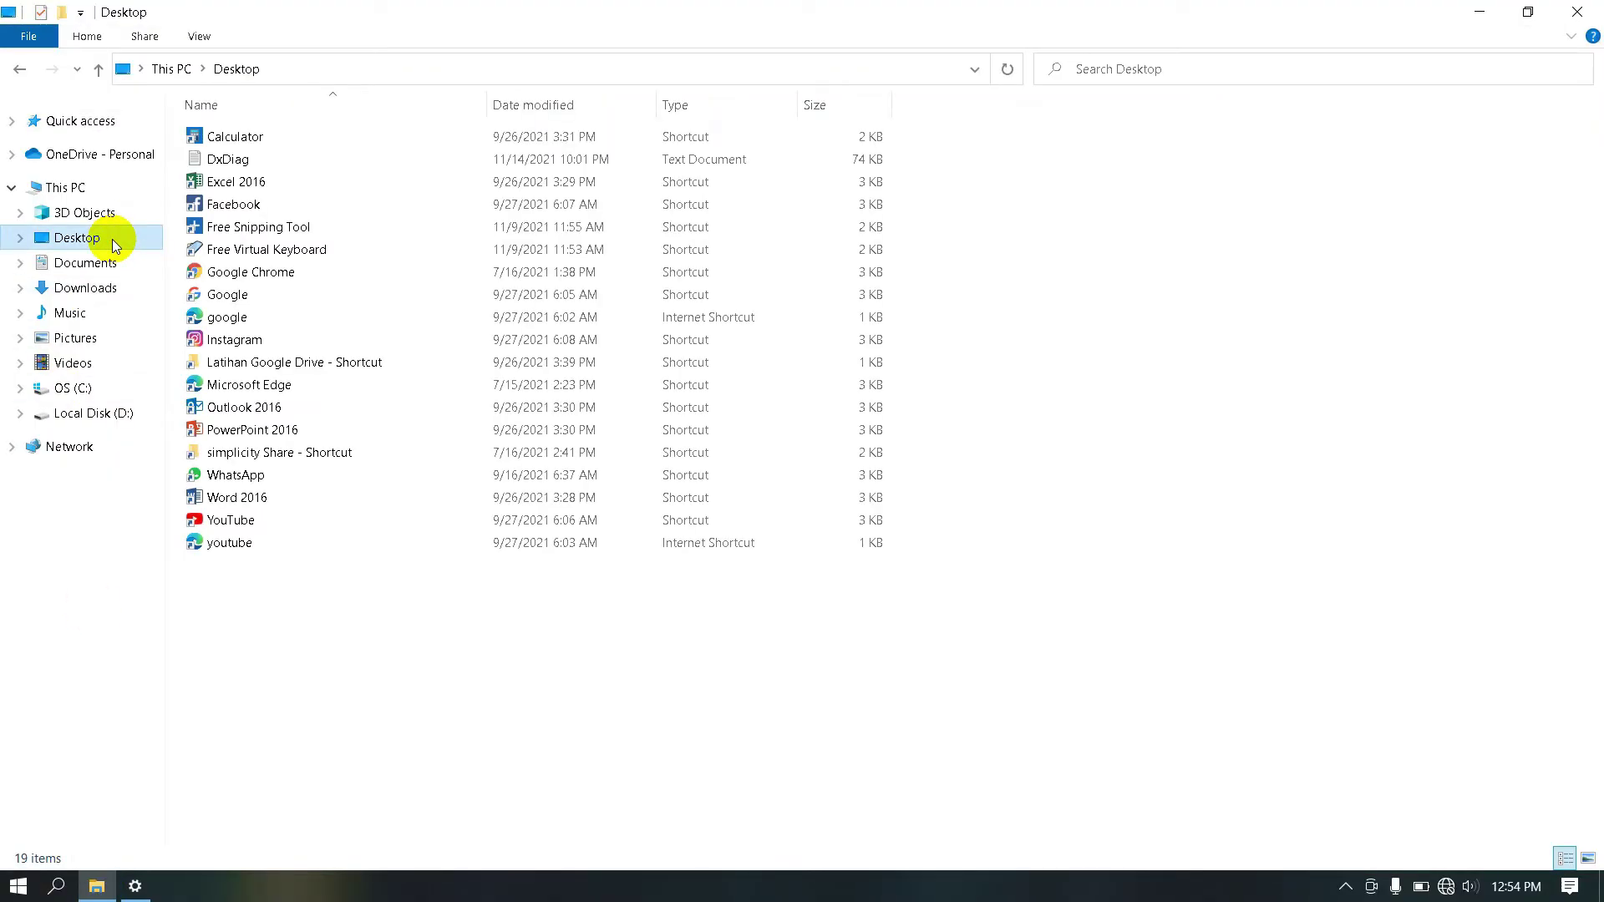
pyautogui.click(113, 268)
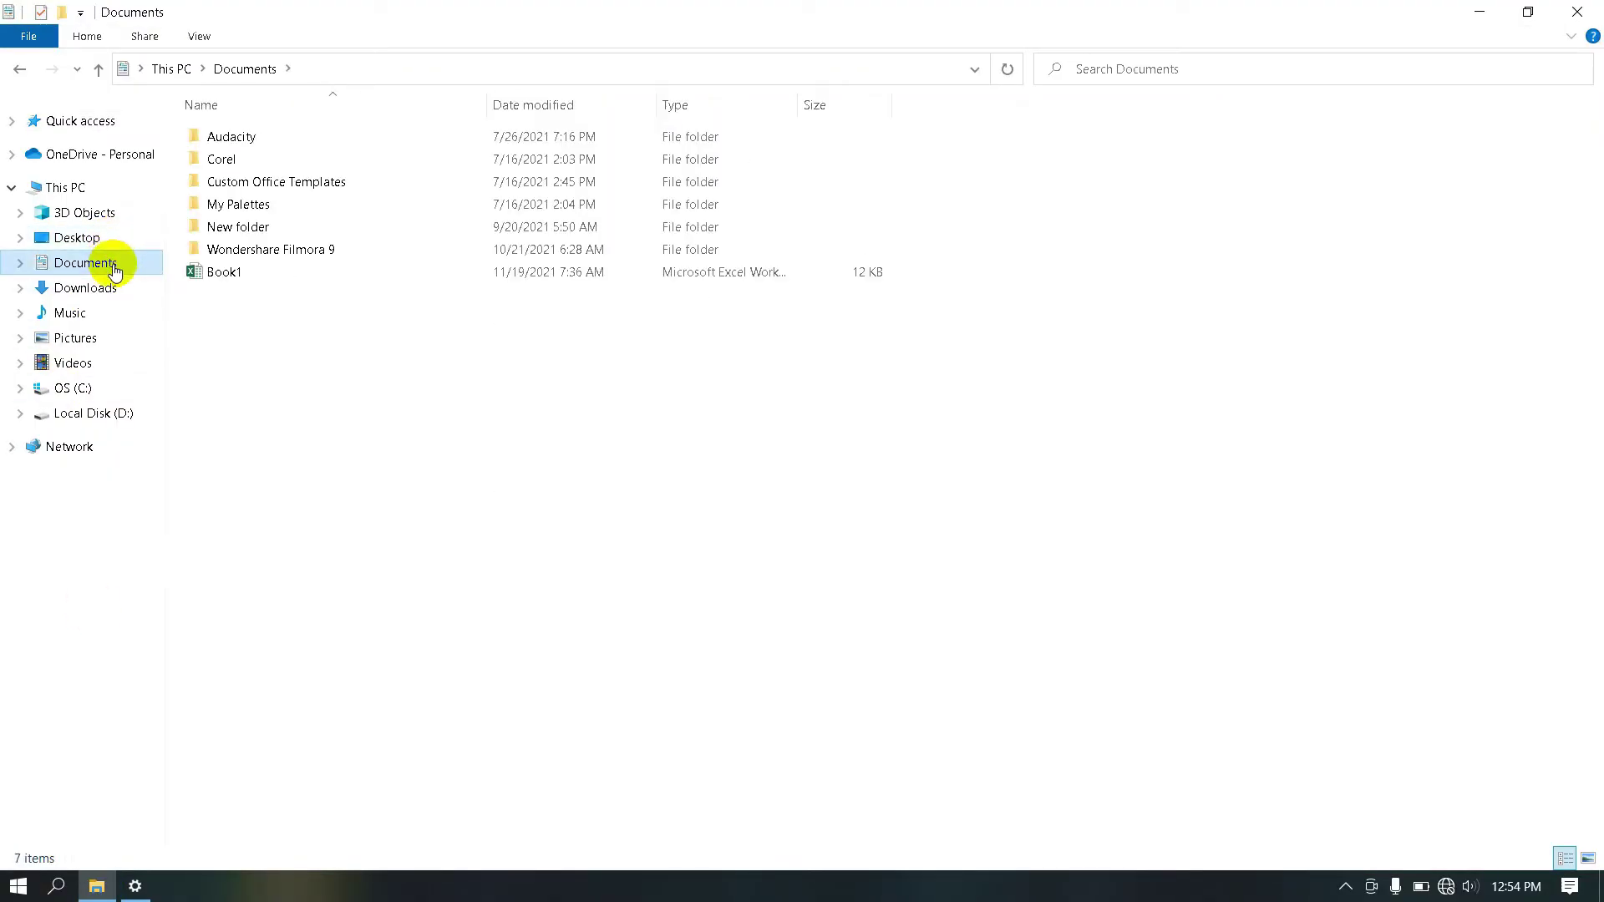
pyautogui.click(112, 288)
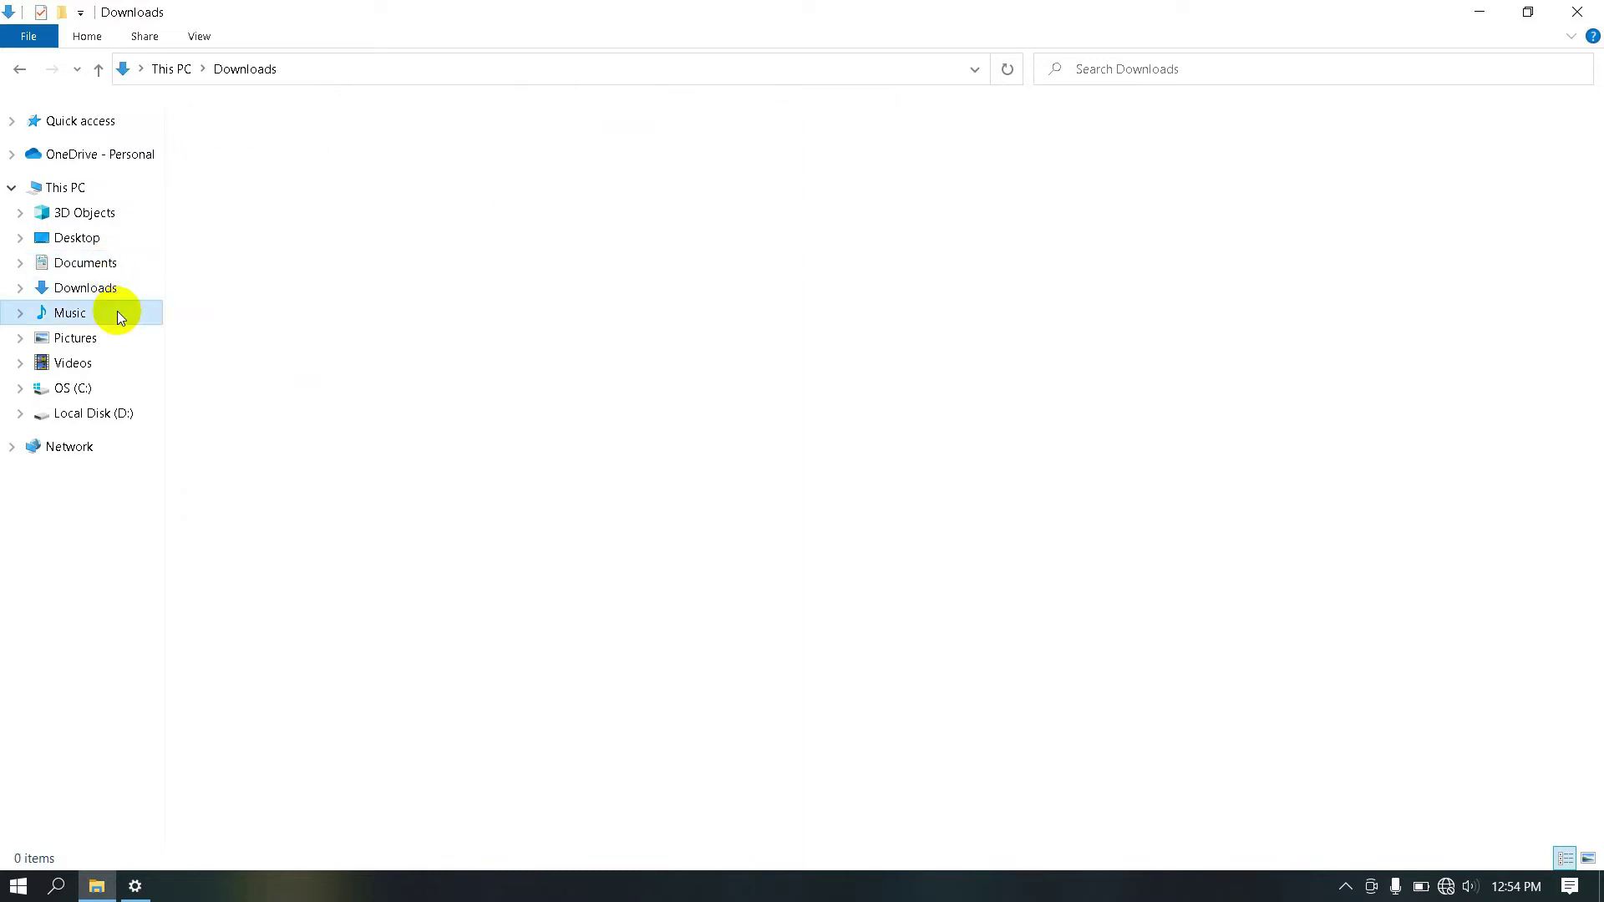
pyautogui.click(117, 312)
pyautogui.click(119, 339)
pyautogui.click(119, 361)
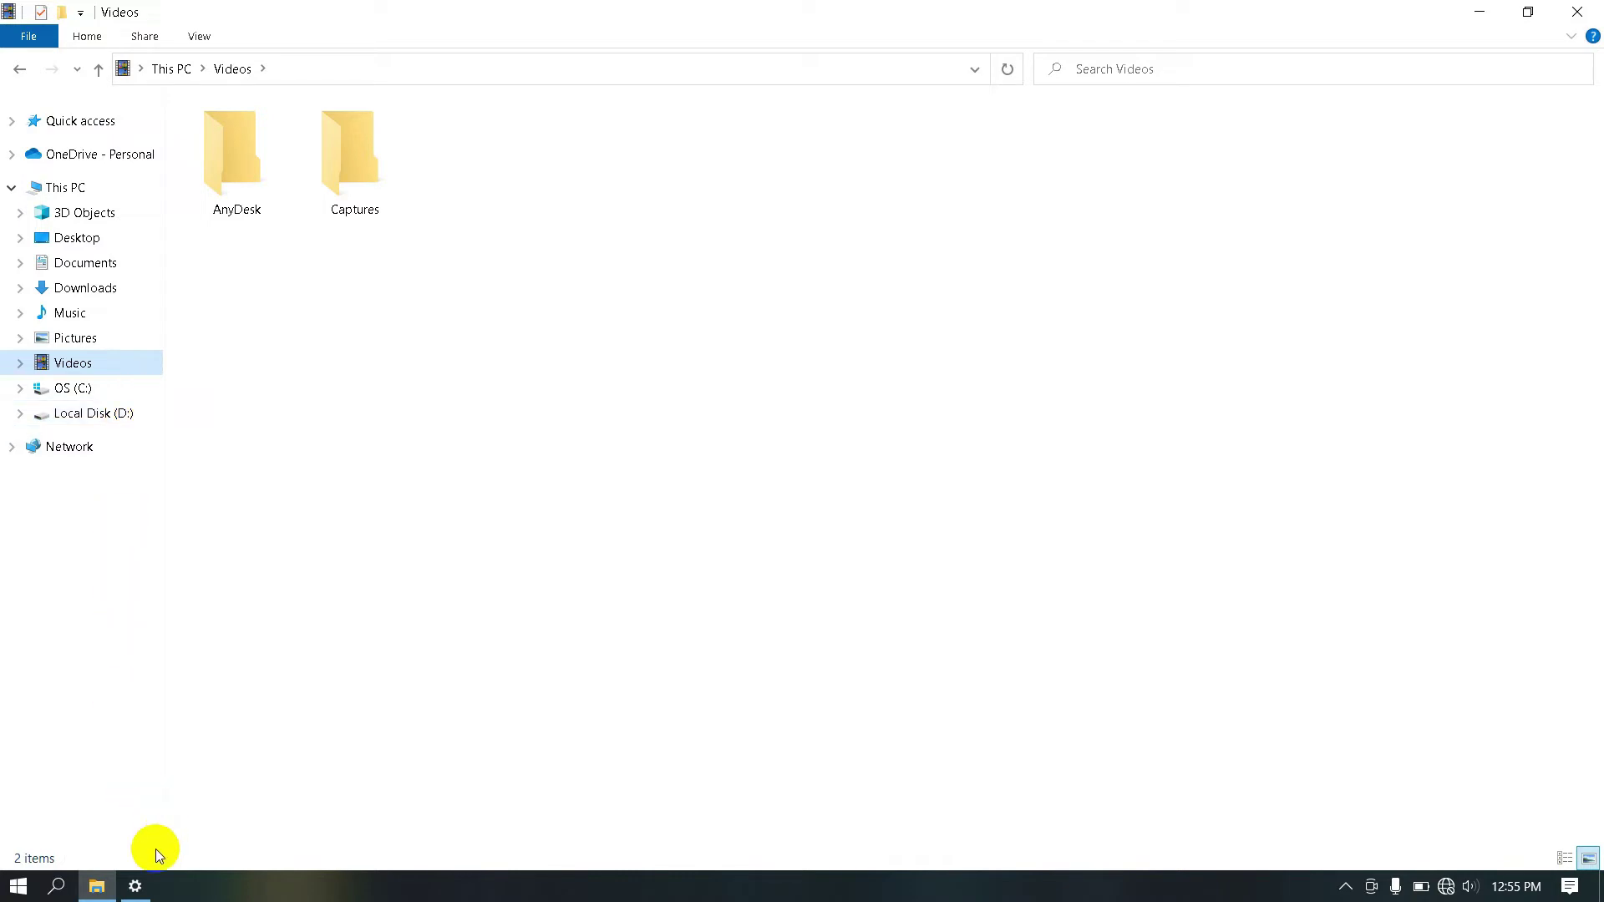
# - Return to Settings, confirm deleting the Akun 1 account and its data, and close Settings
pyautogui.click(135, 885)
pyautogui.click(895, 553)
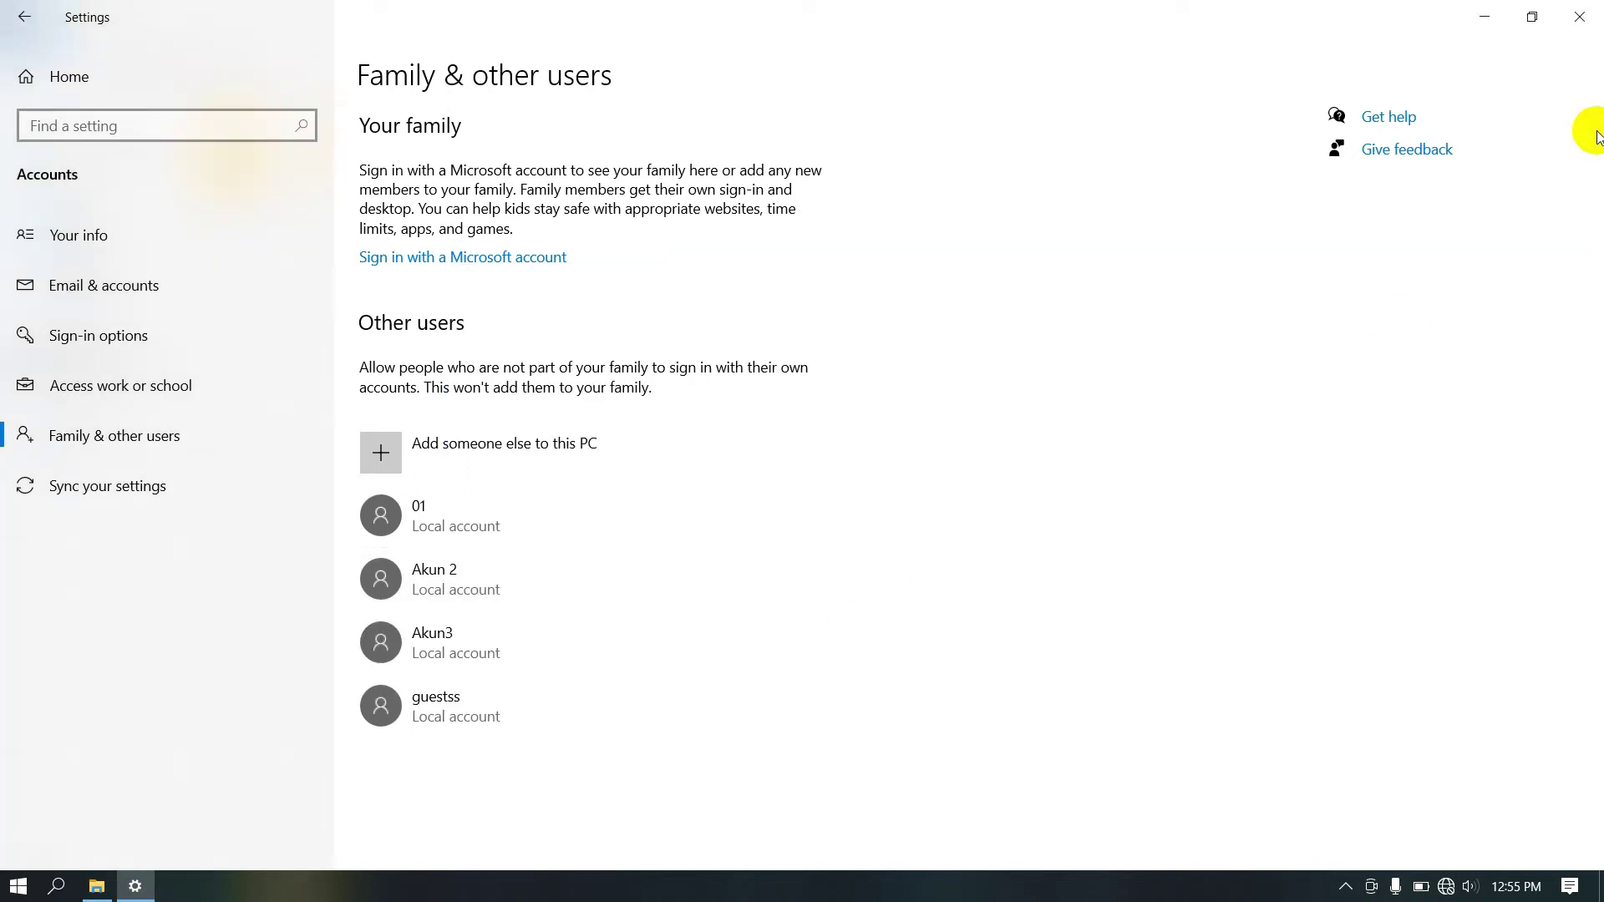
pyautogui.click(1578, 15)
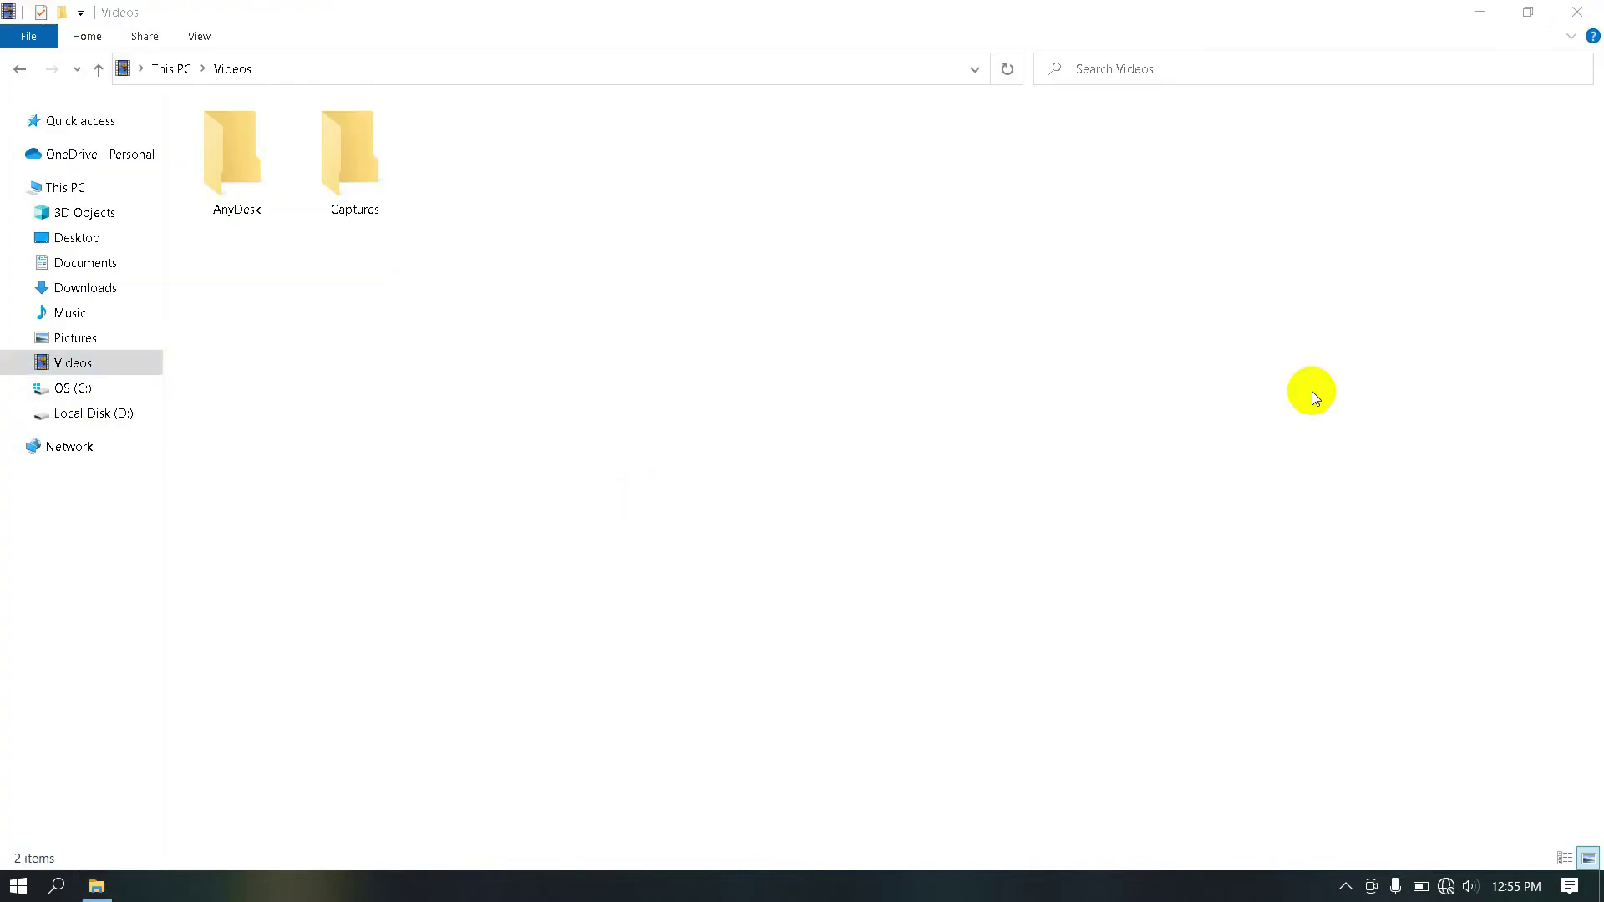
# - Search Windows for CONTROL PANEL and open the Control Panel app
pyautogui.press('super')
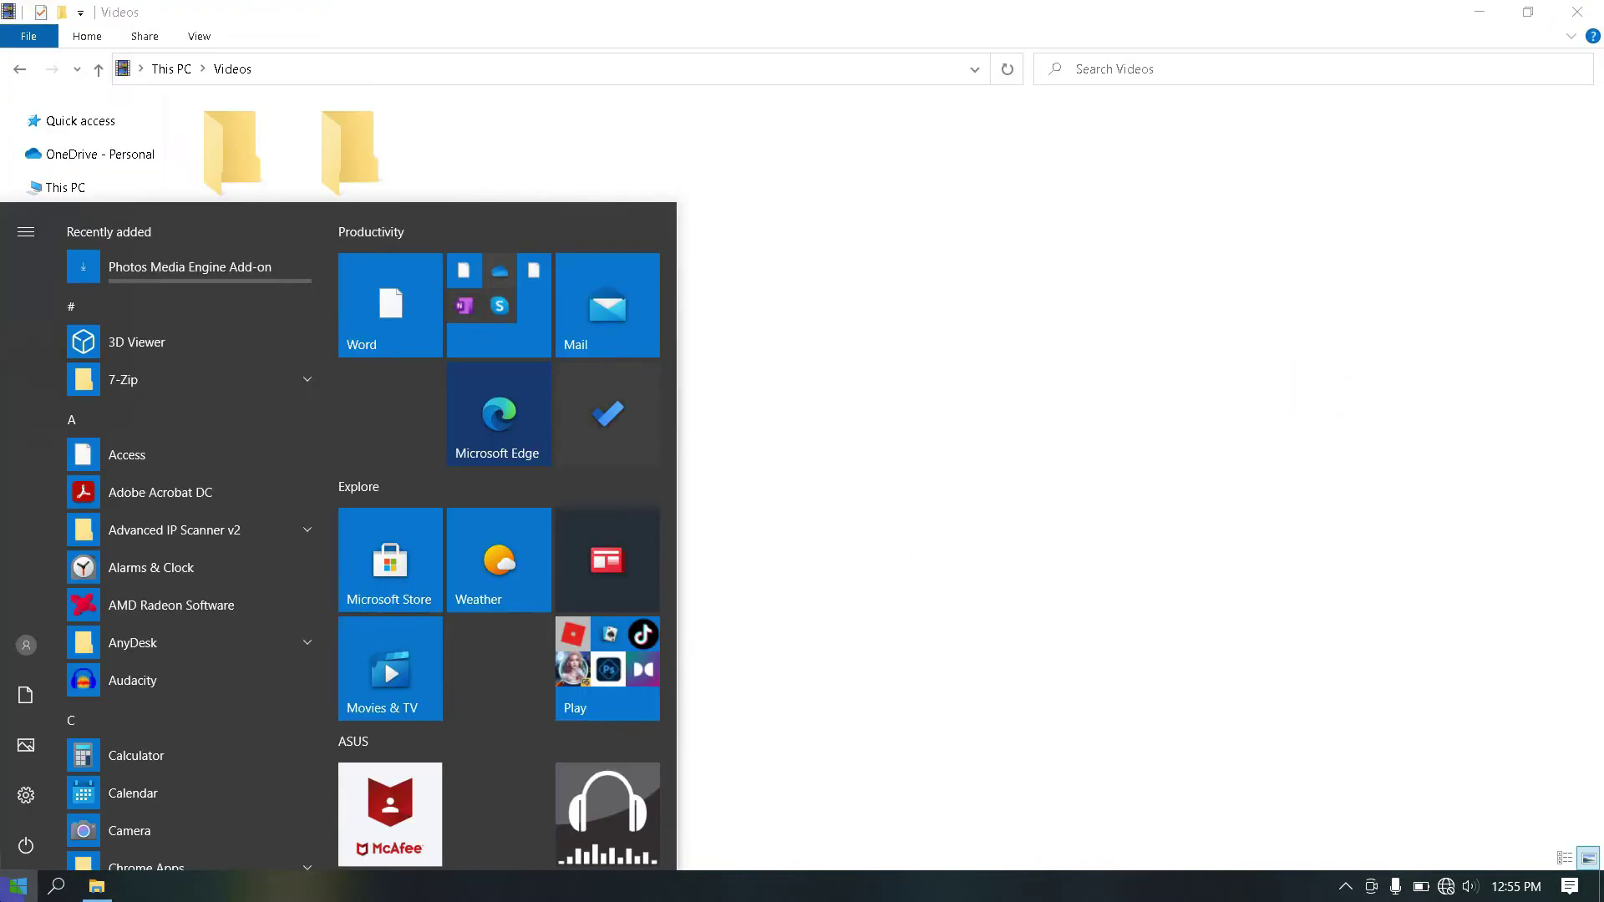
pyautogui.write('CONTROL PA')
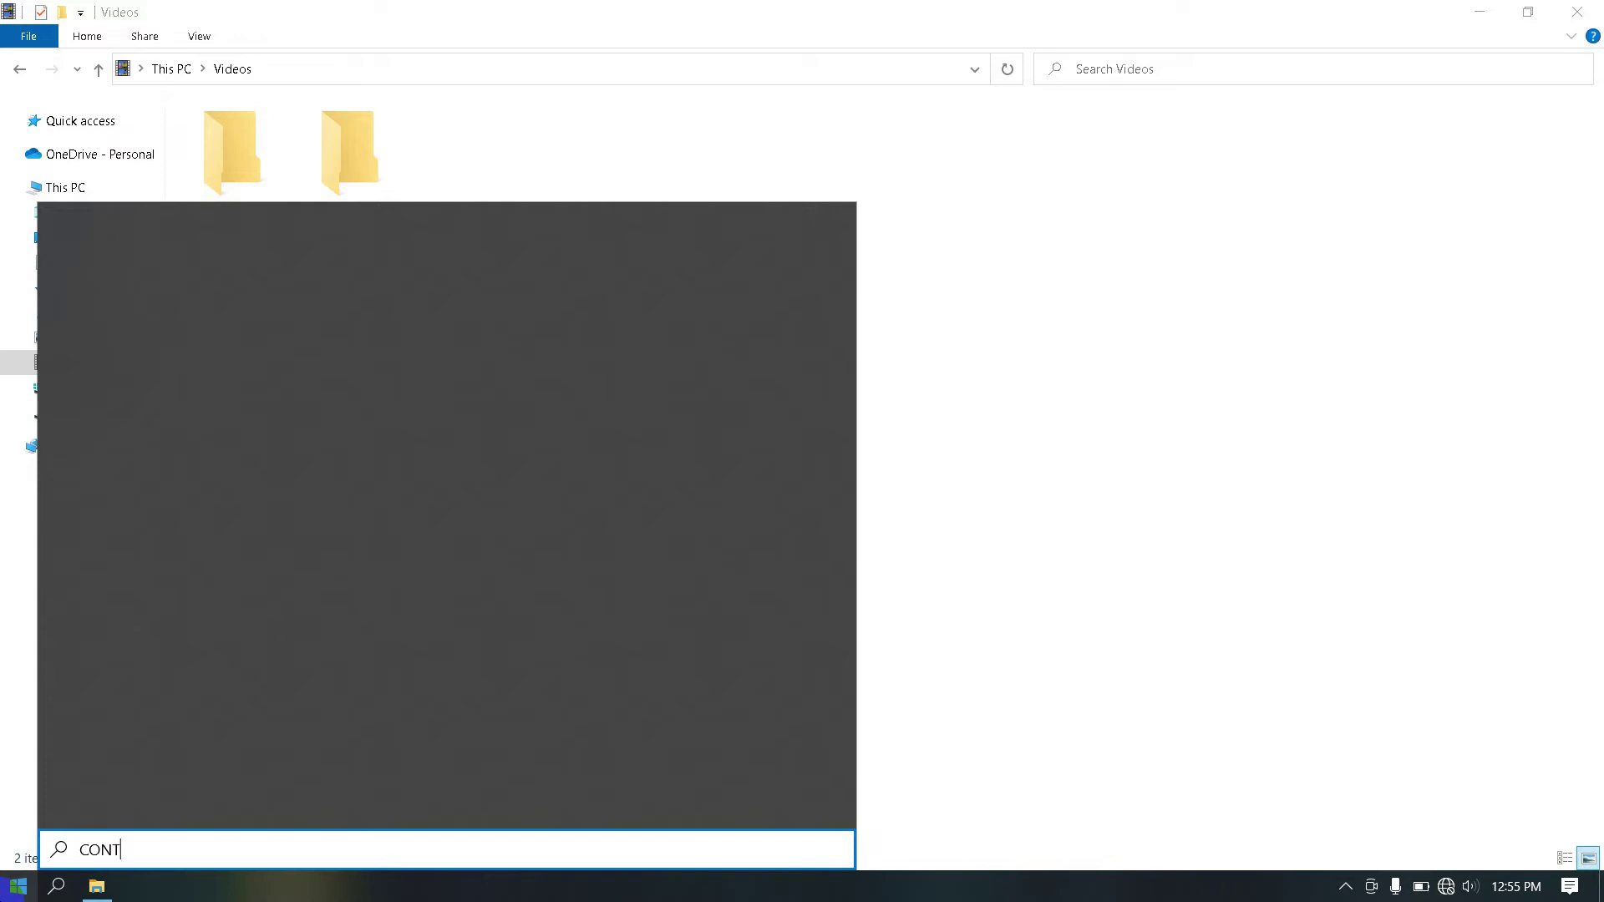
pyautogui.write('NEL')
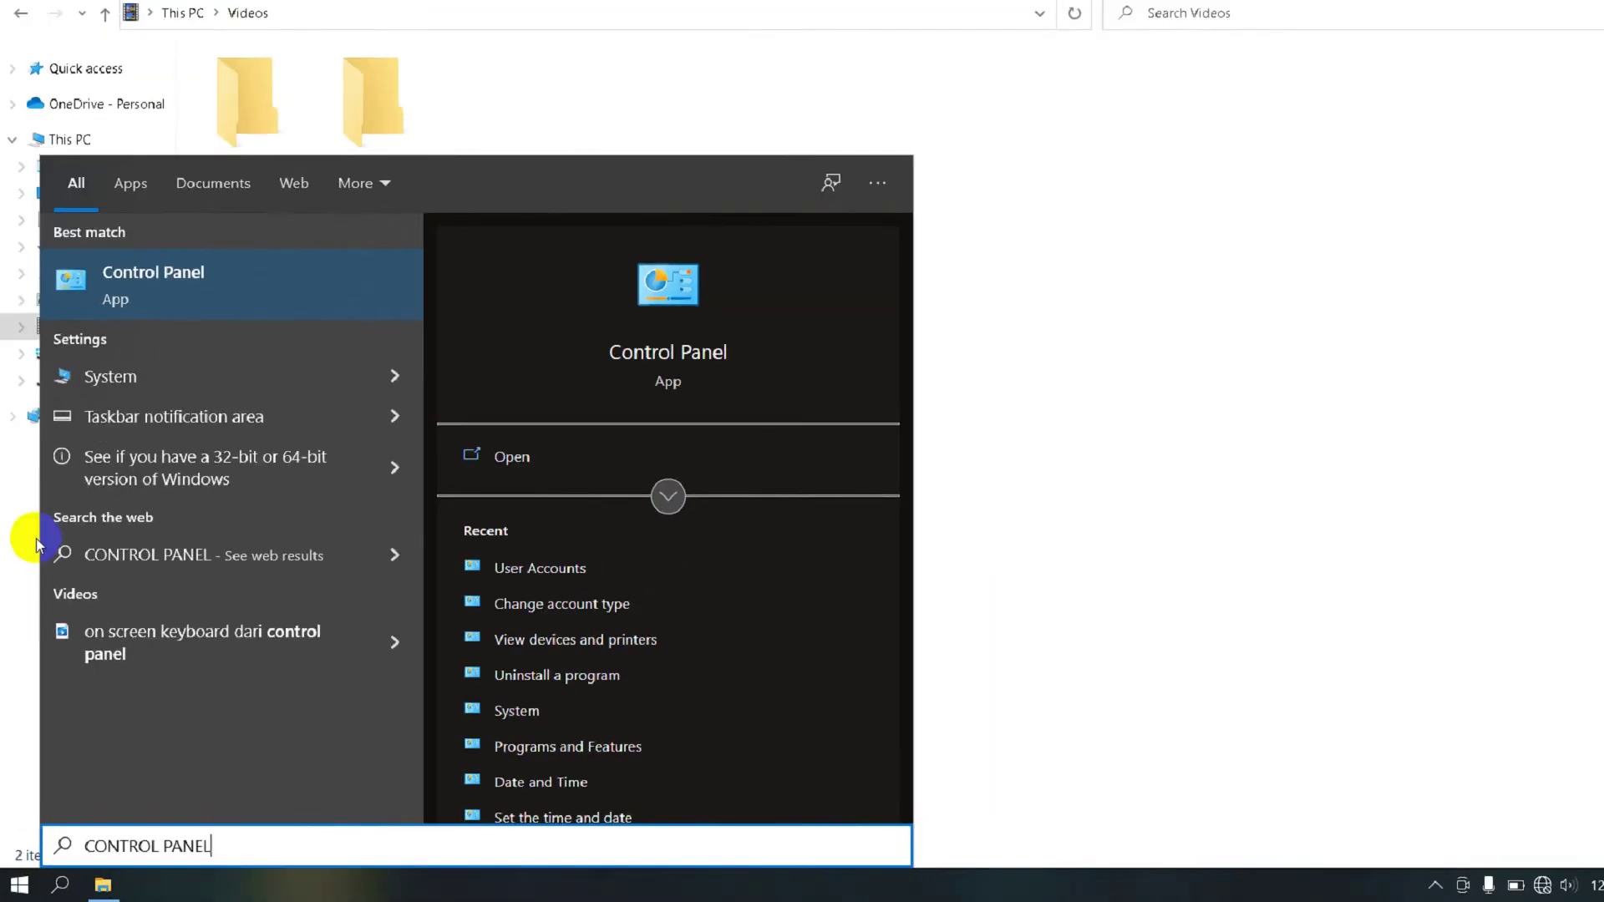
pyautogui.click(201, 343)
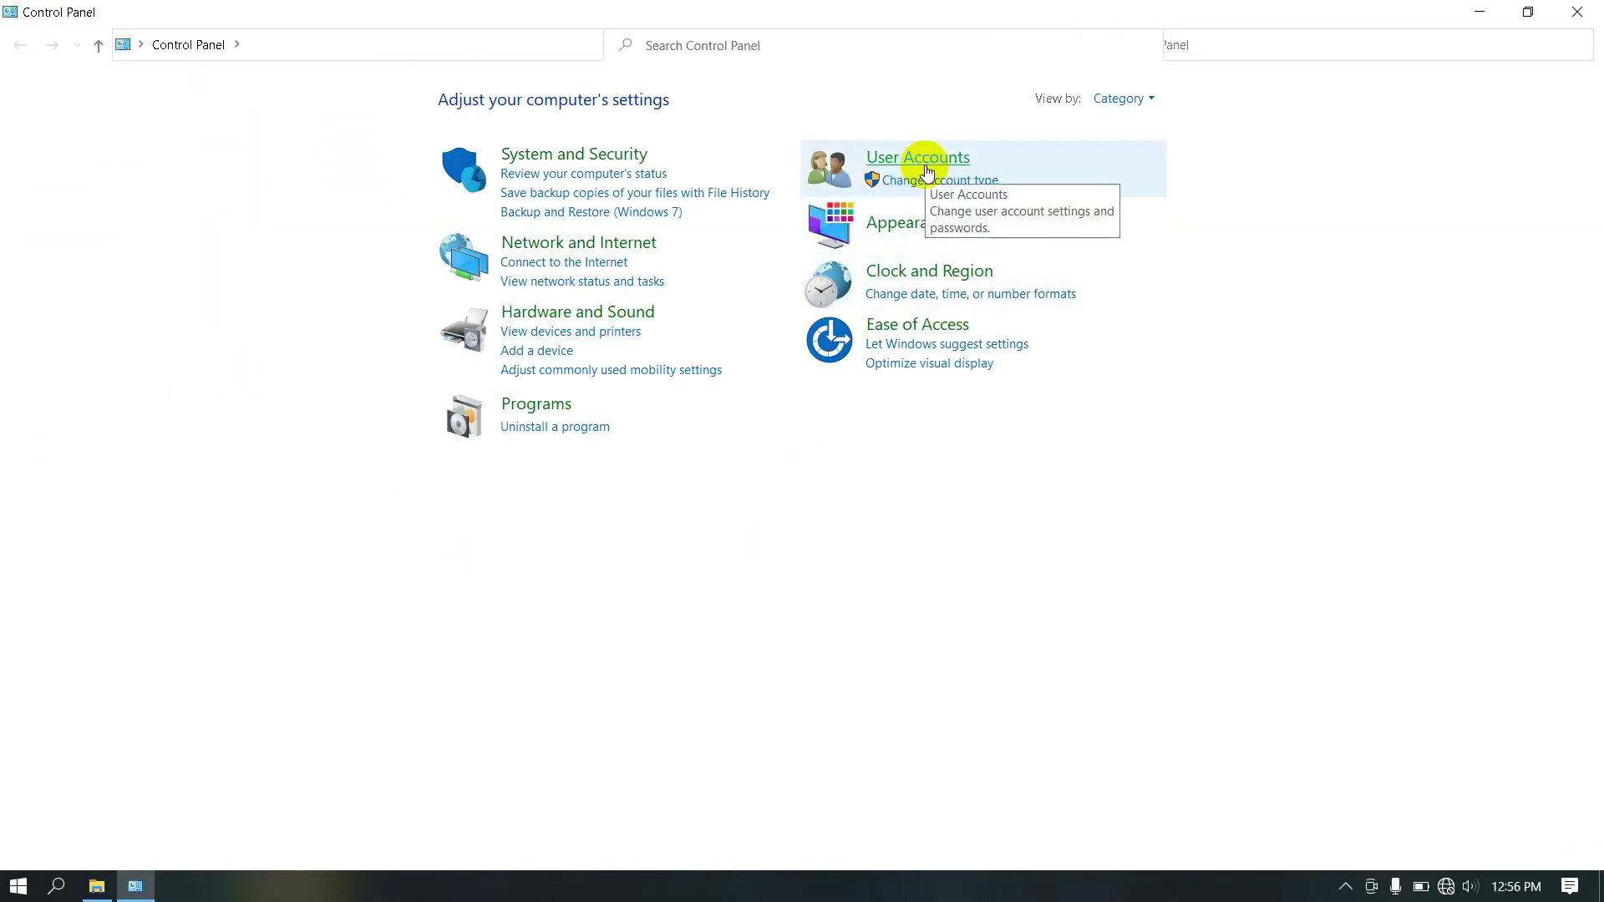
# - Preview the User Accounts category and the Large icons view, and return Control Panel to the Category view
pyautogui.click(926, 164)
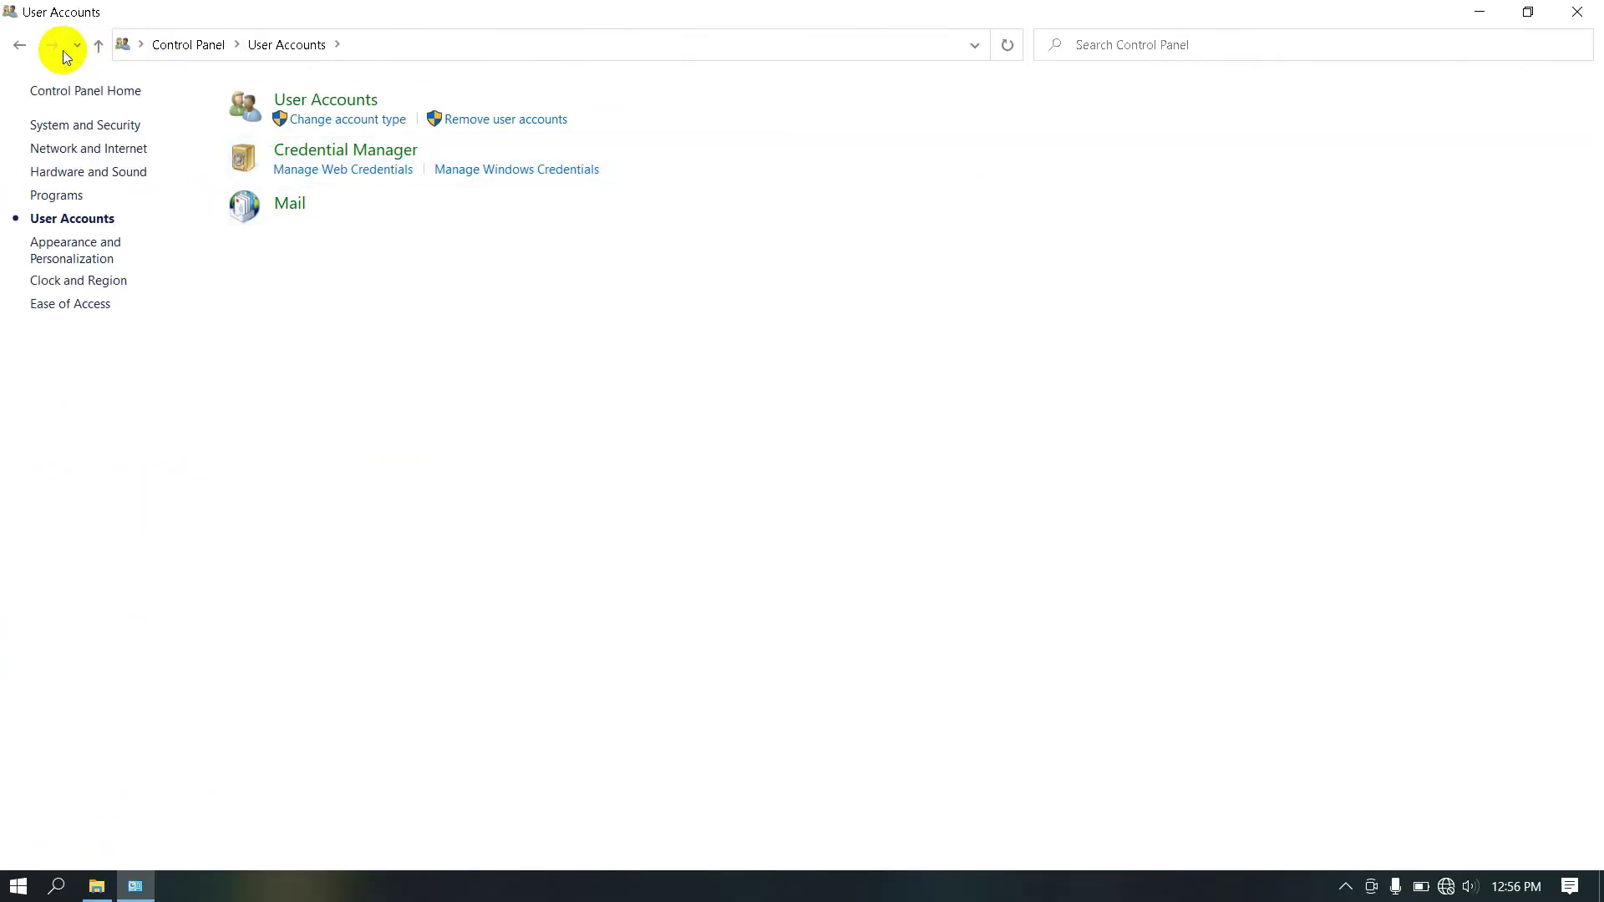
pyautogui.hotkey('alt', 'Left')
pyautogui.click(1120, 100)
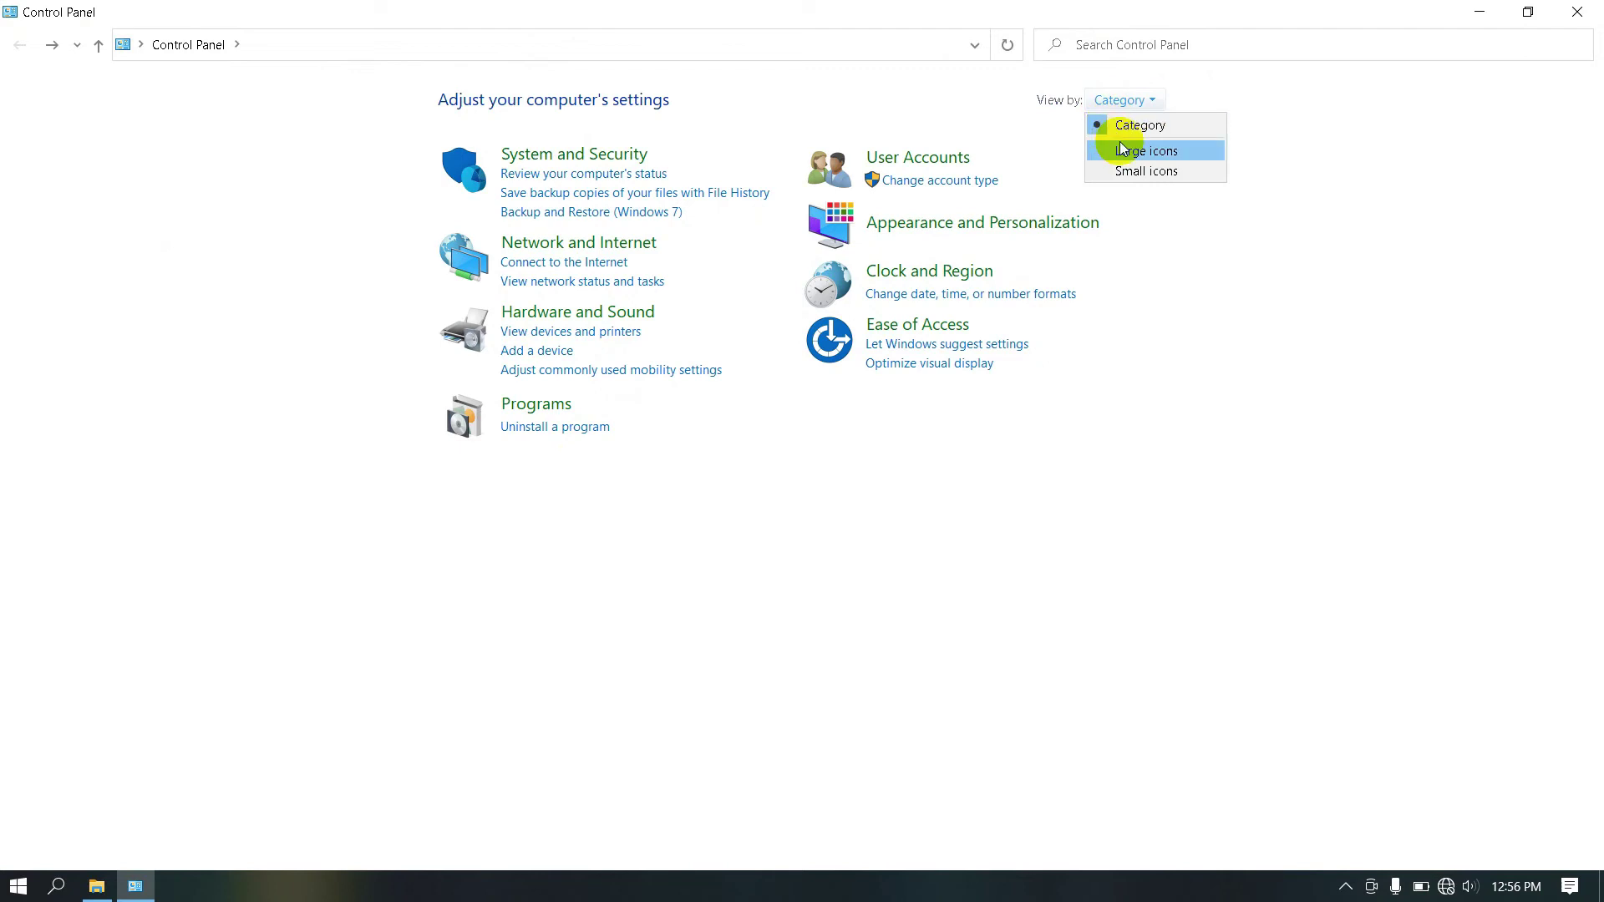
pyautogui.click(1122, 149)
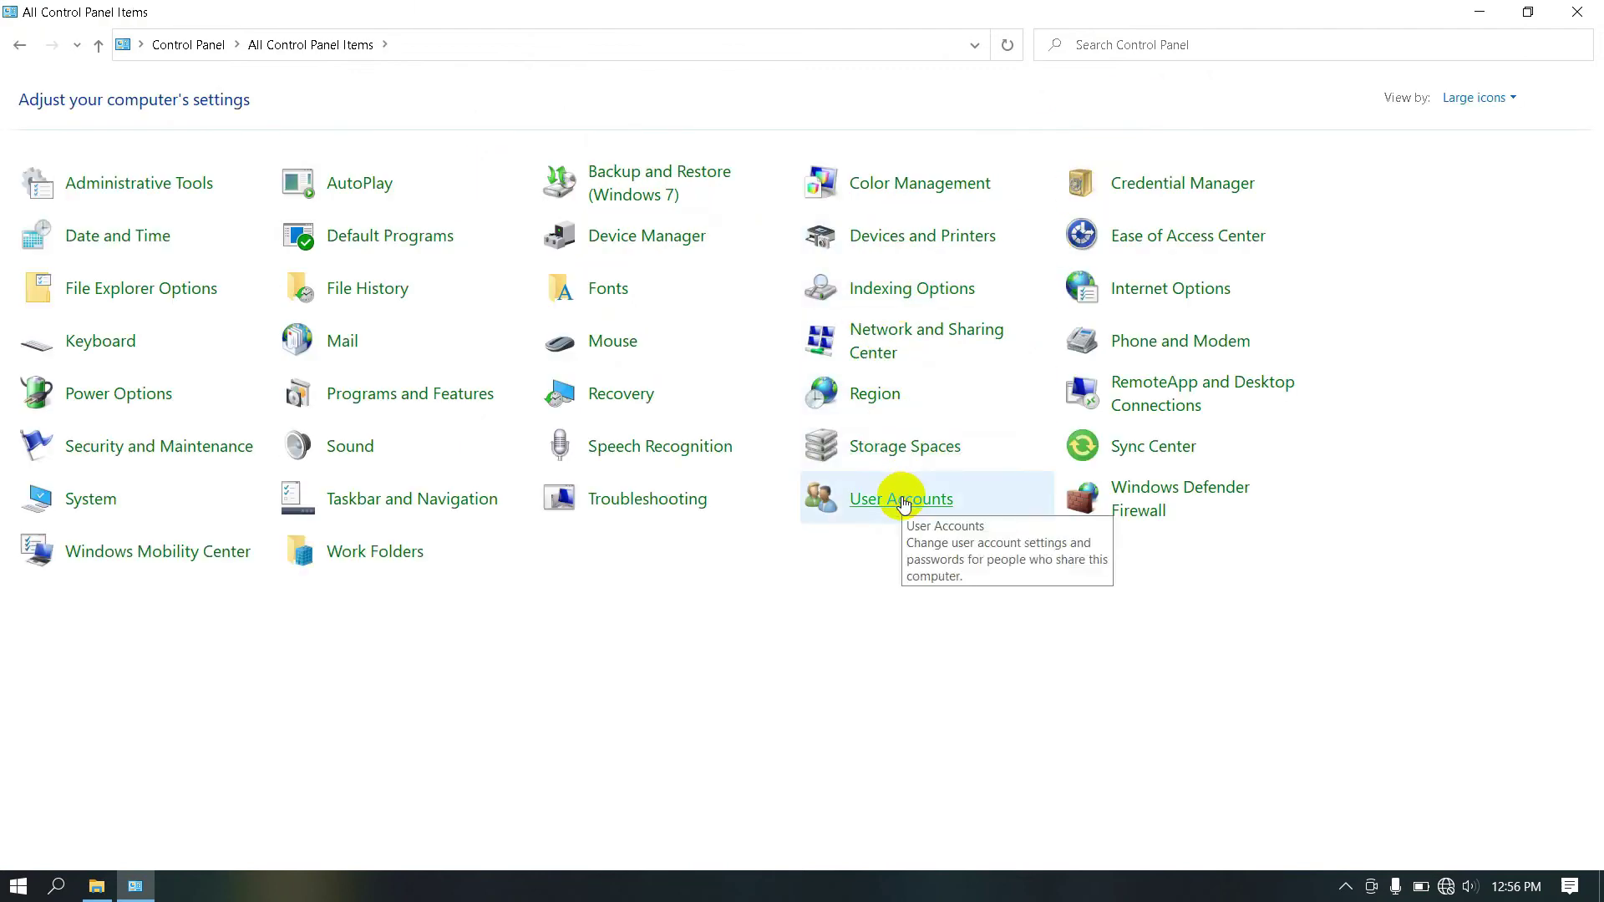
pyautogui.click(1478, 102)
pyautogui.click(1471, 125)
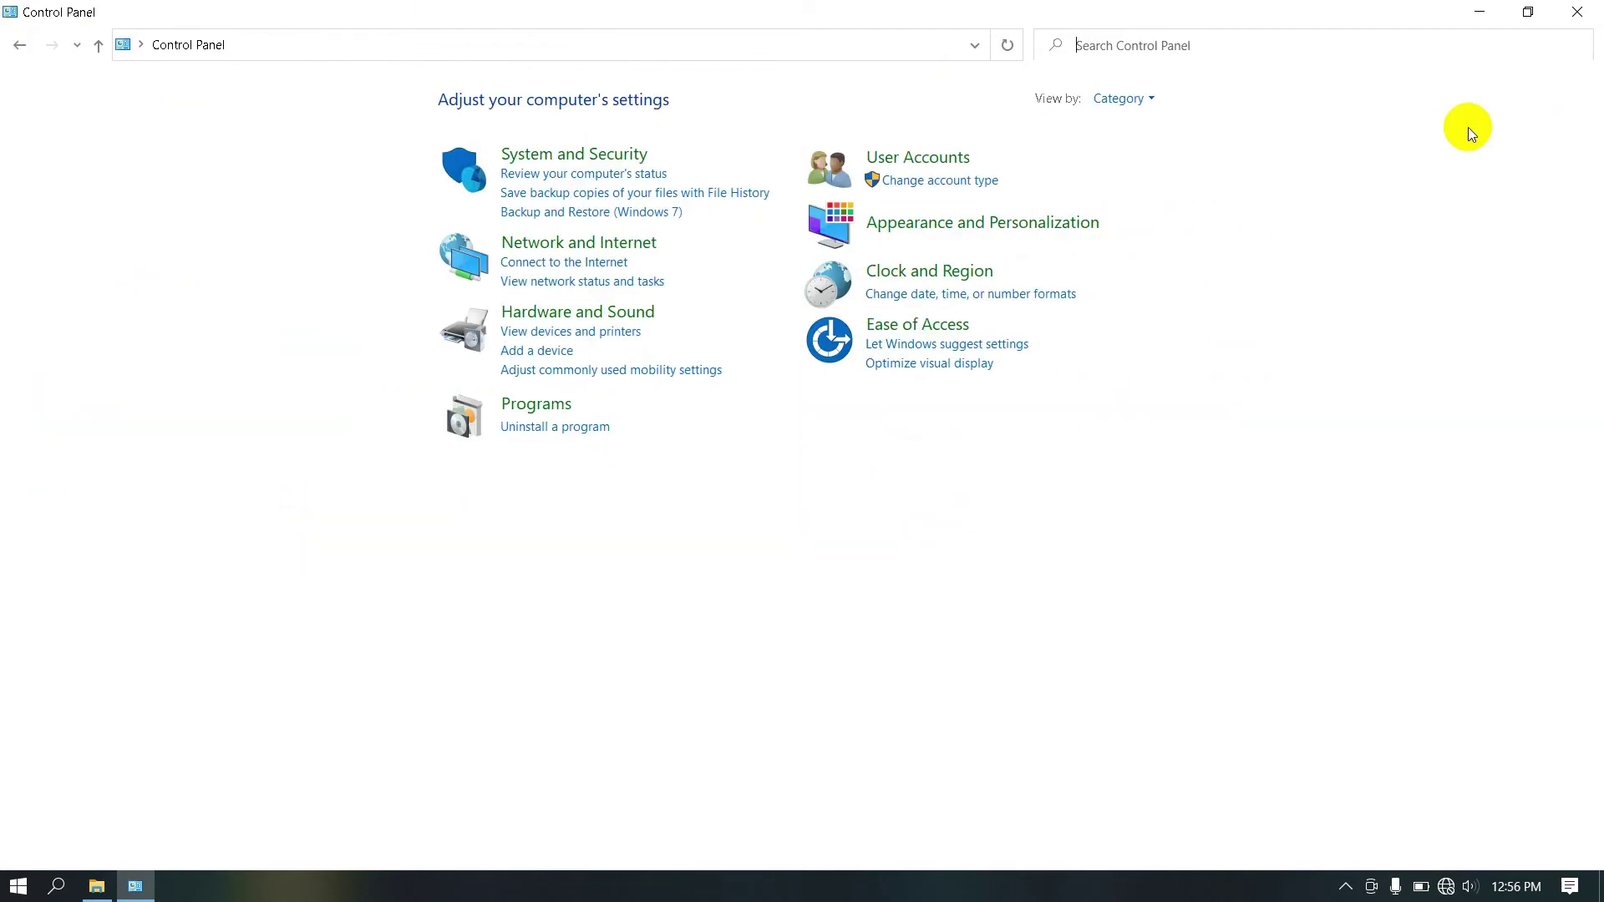
# - Open the list of manageable accounts under User Accounts in Control Panel
pyautogui.click(949, 167)
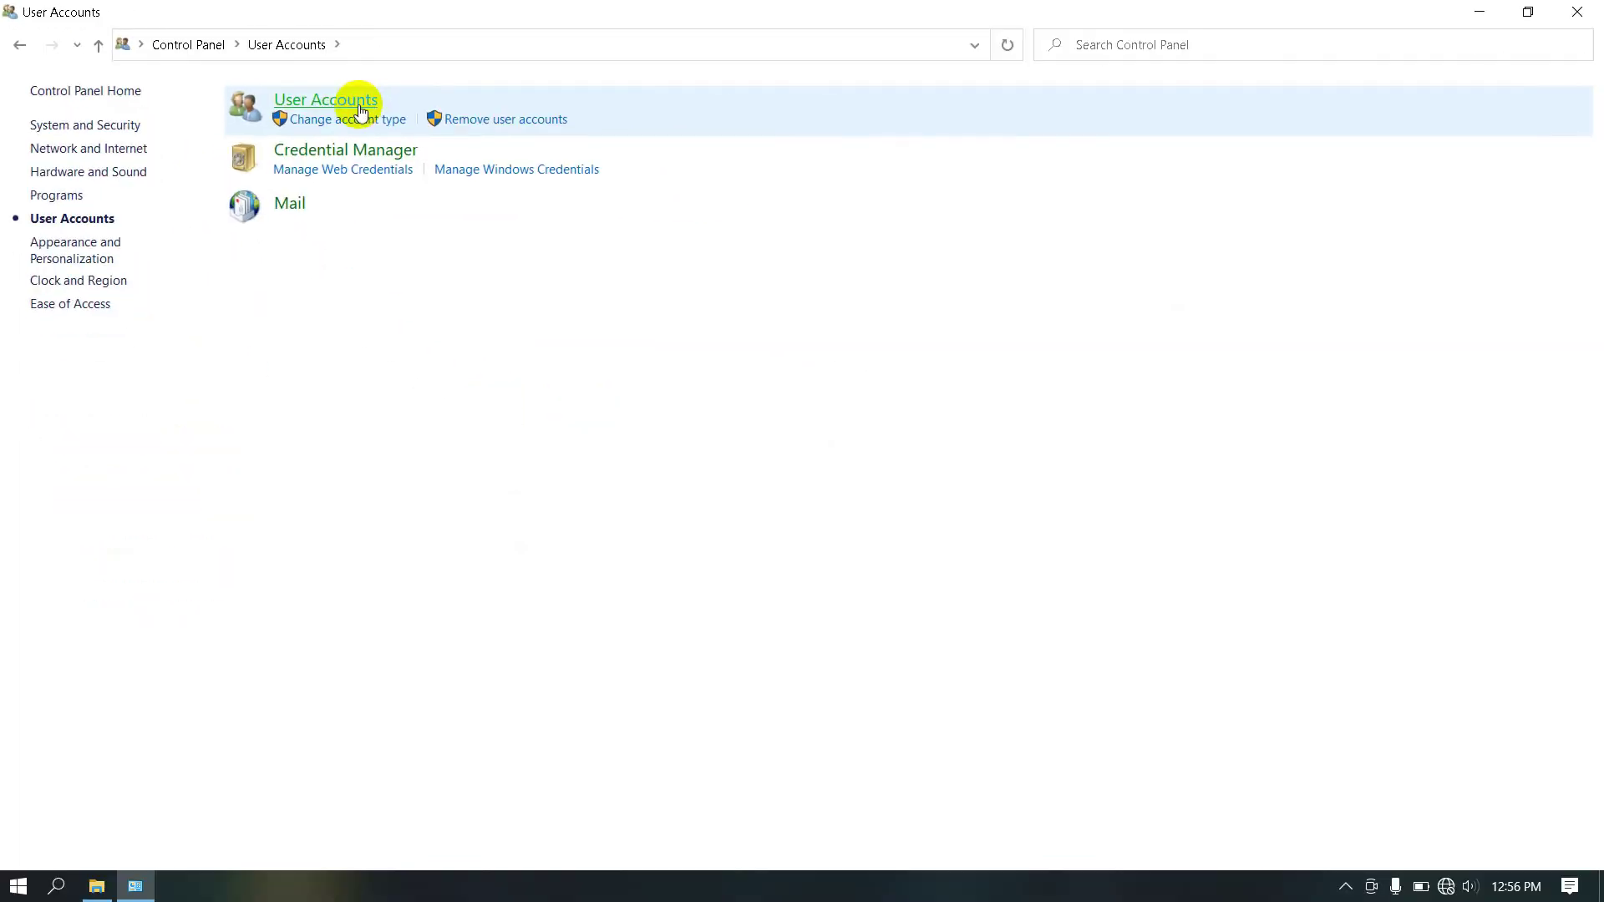
pyautogui.click(359, 106)
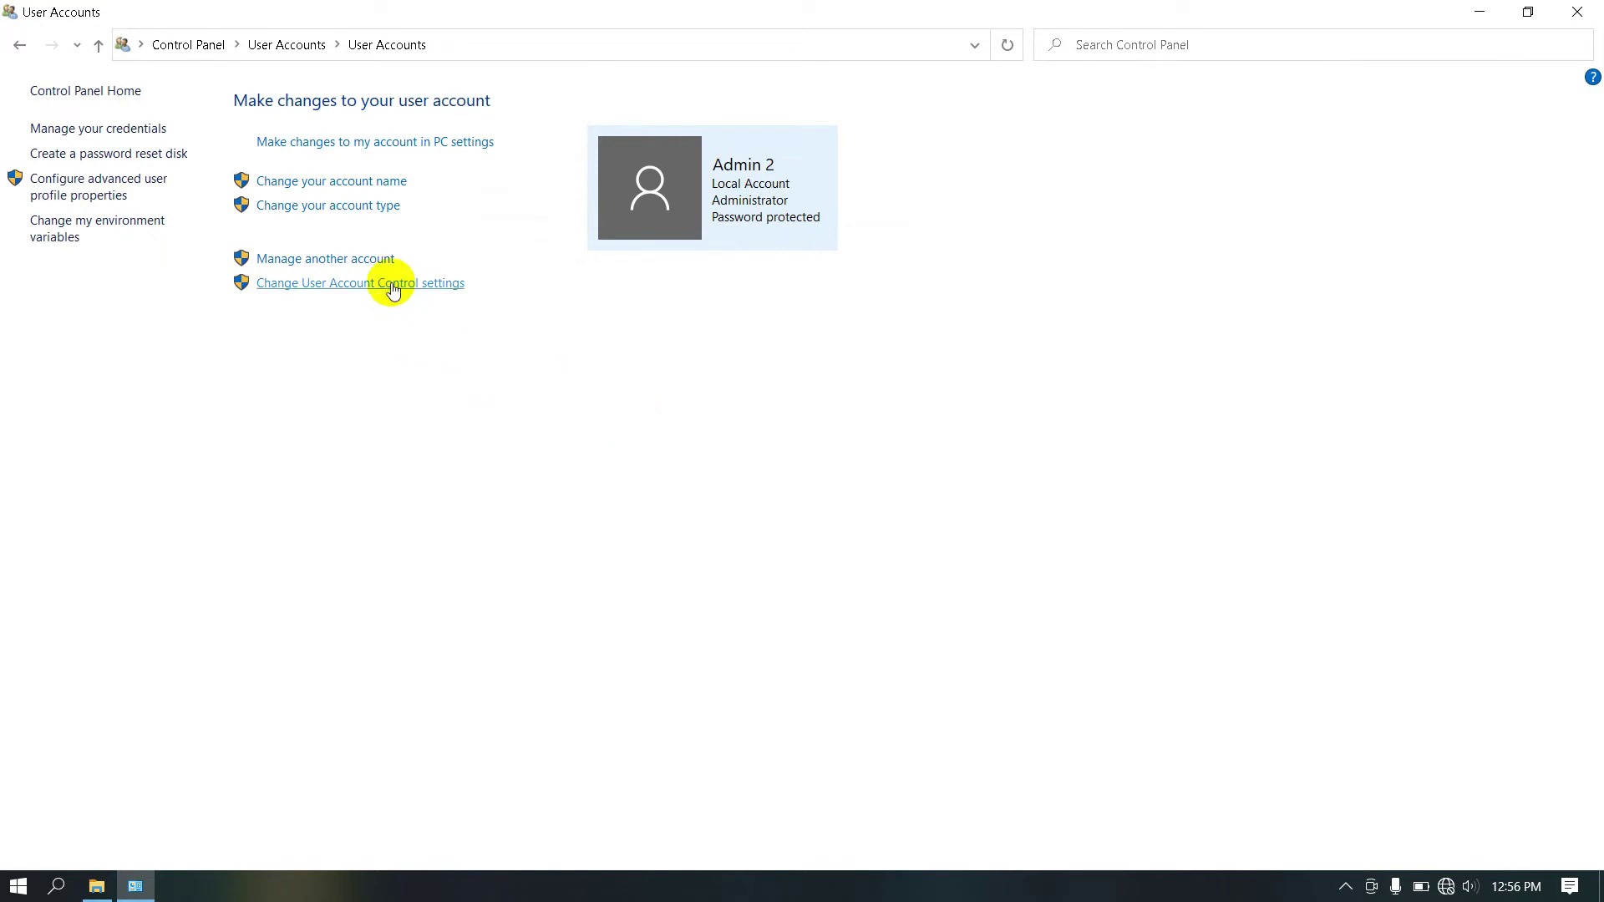
pyautogui.click(374, 256)
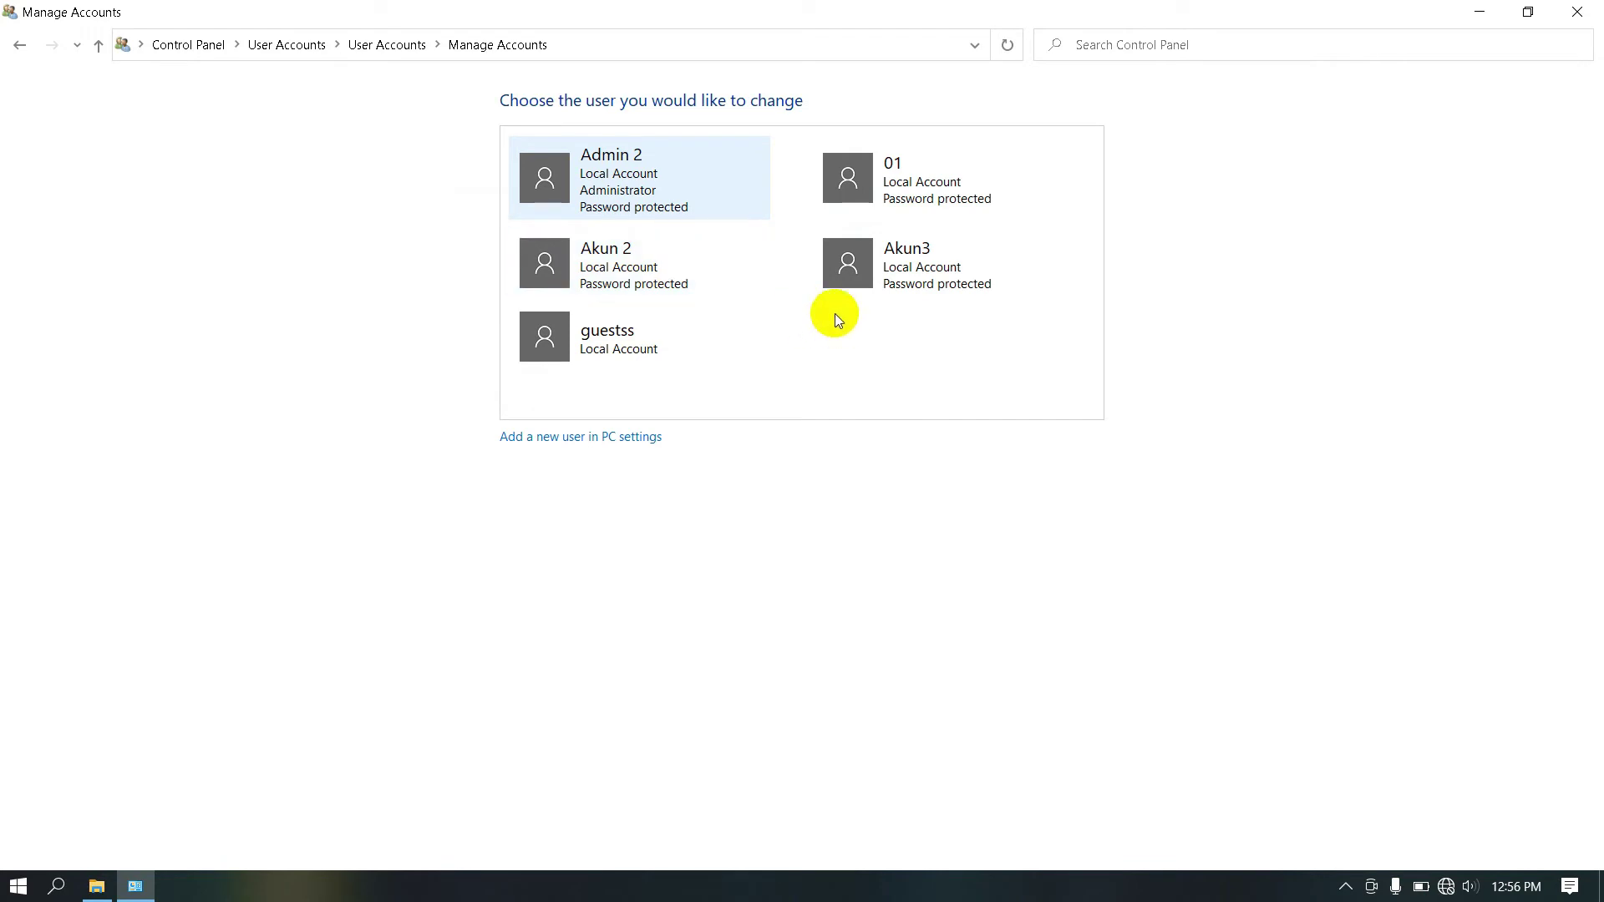
# - Delete the Akun 2 account together with its files
pyautogui.click(739, 280)
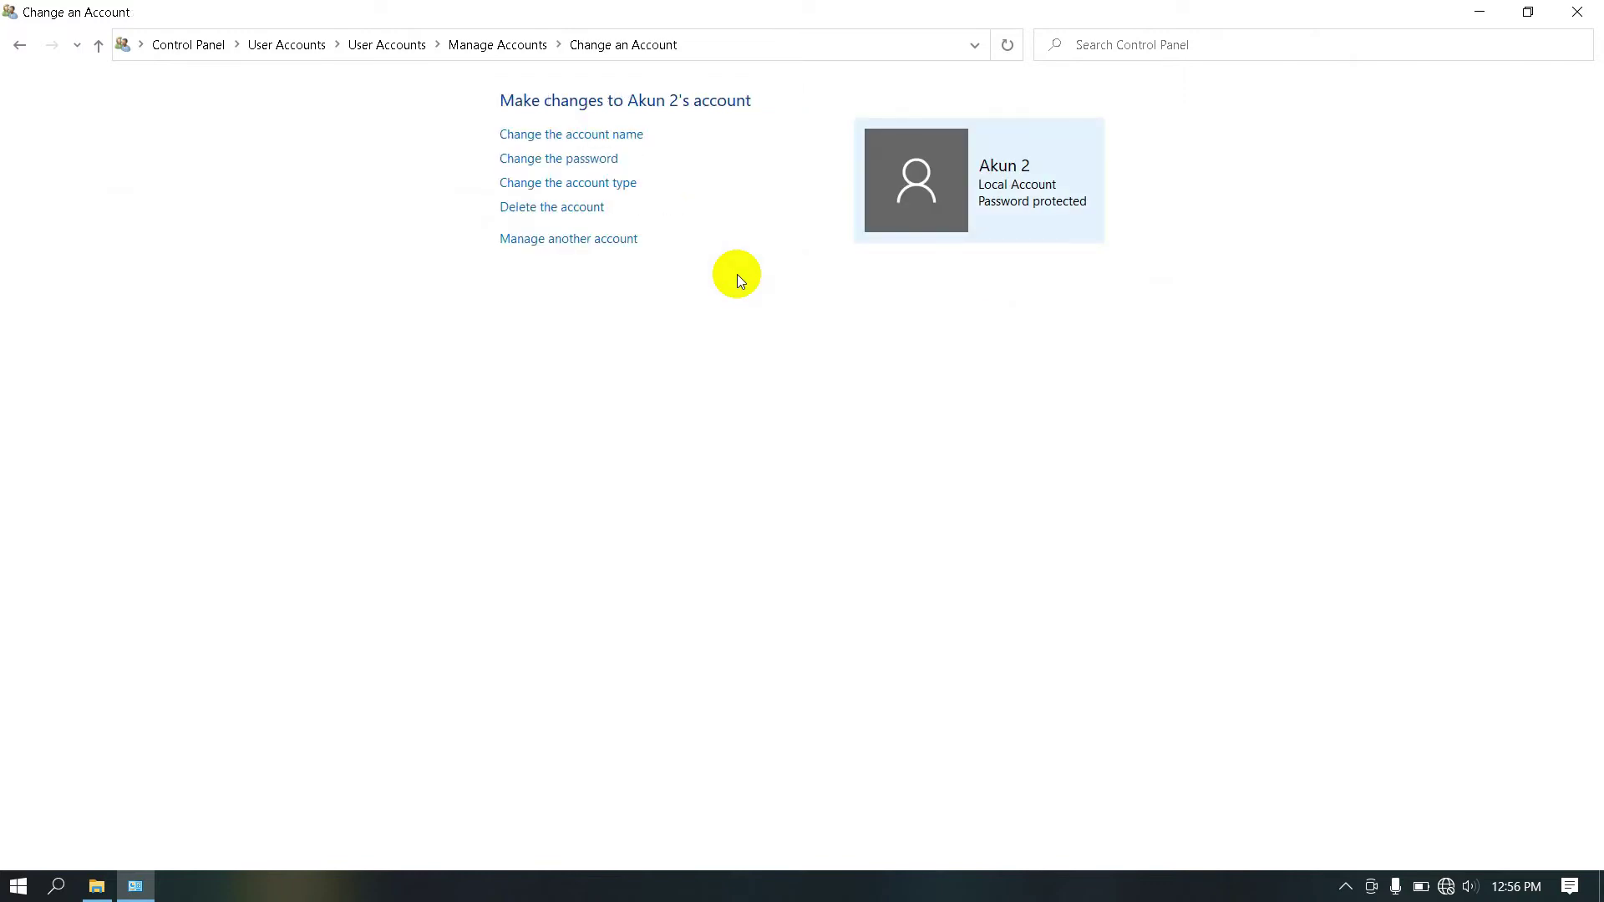
pyautogui.click(589, 216)
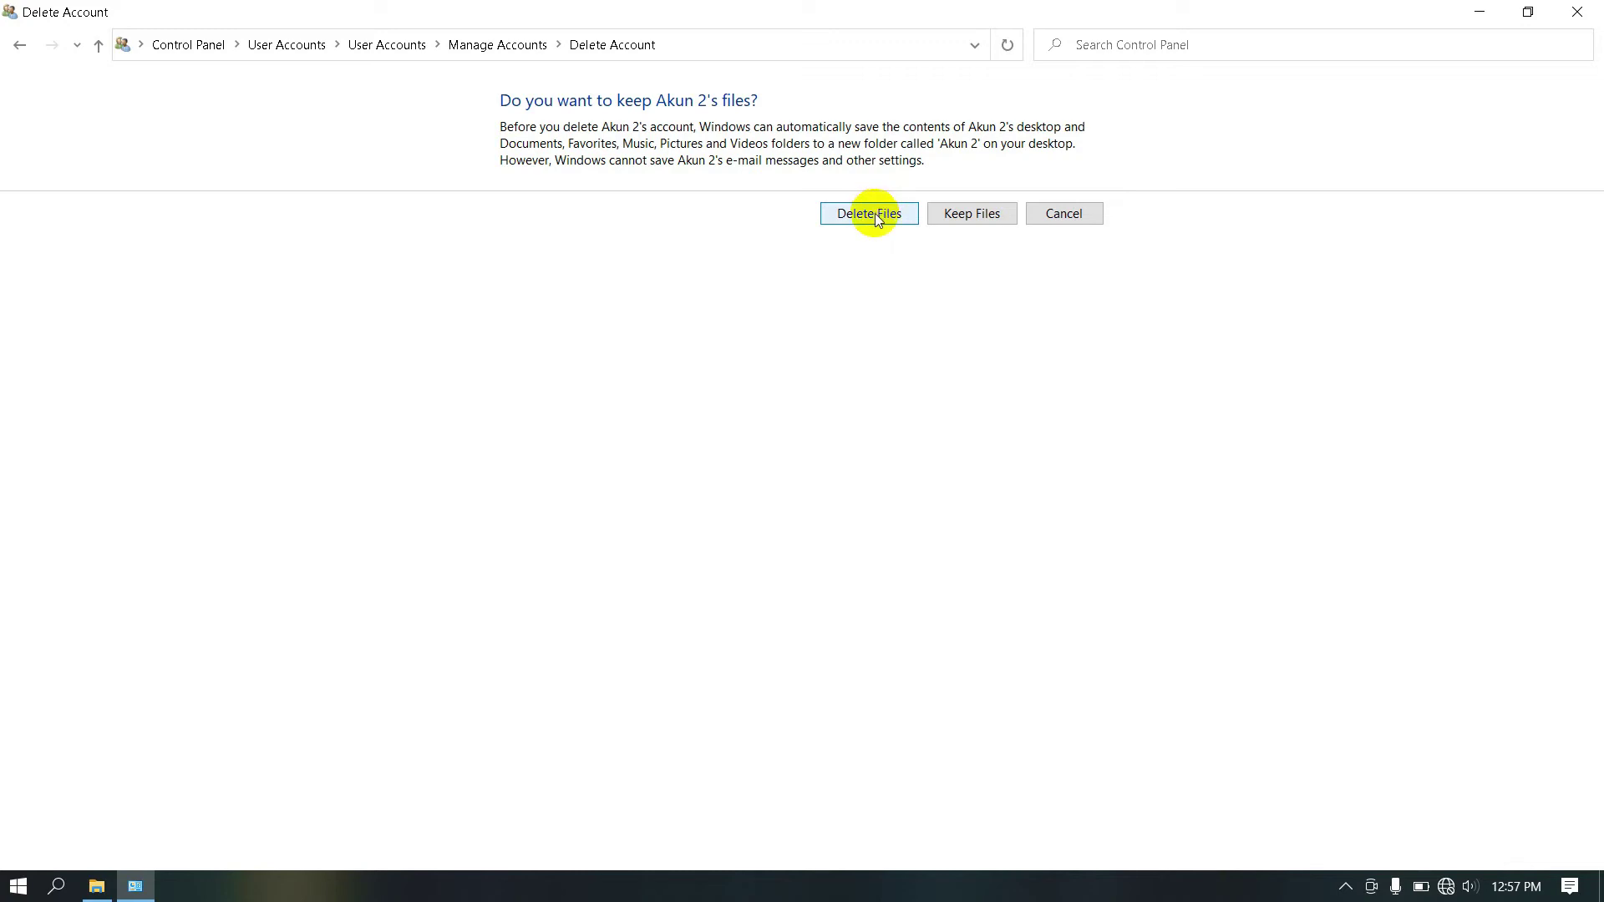
pyautogui.click(877, 217)
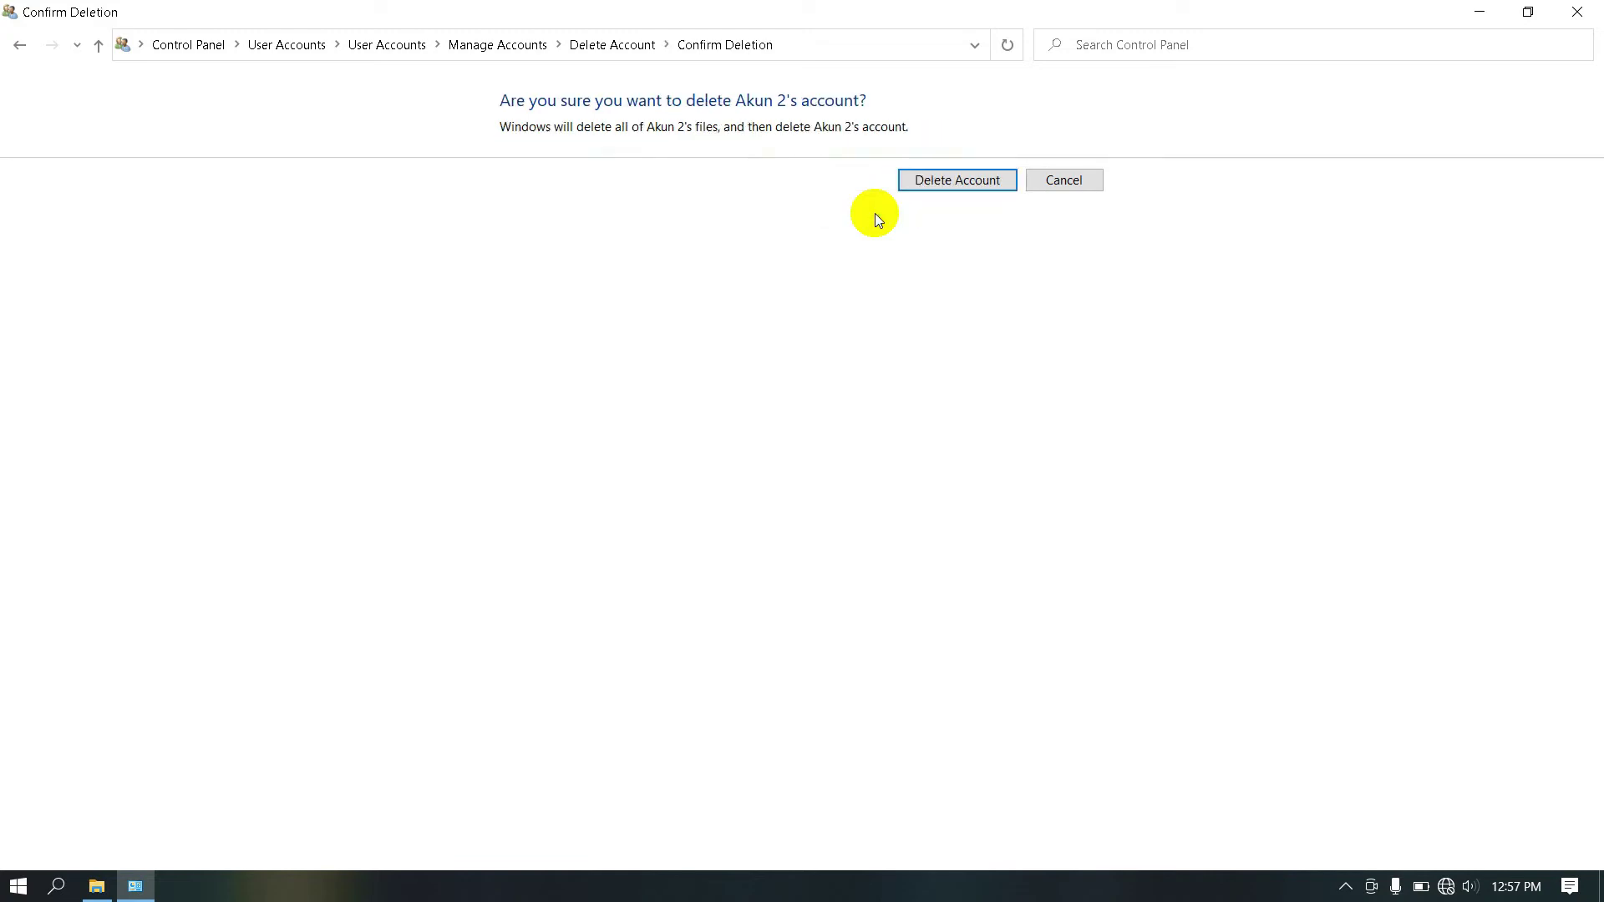
pyautogui.click(957, 180)
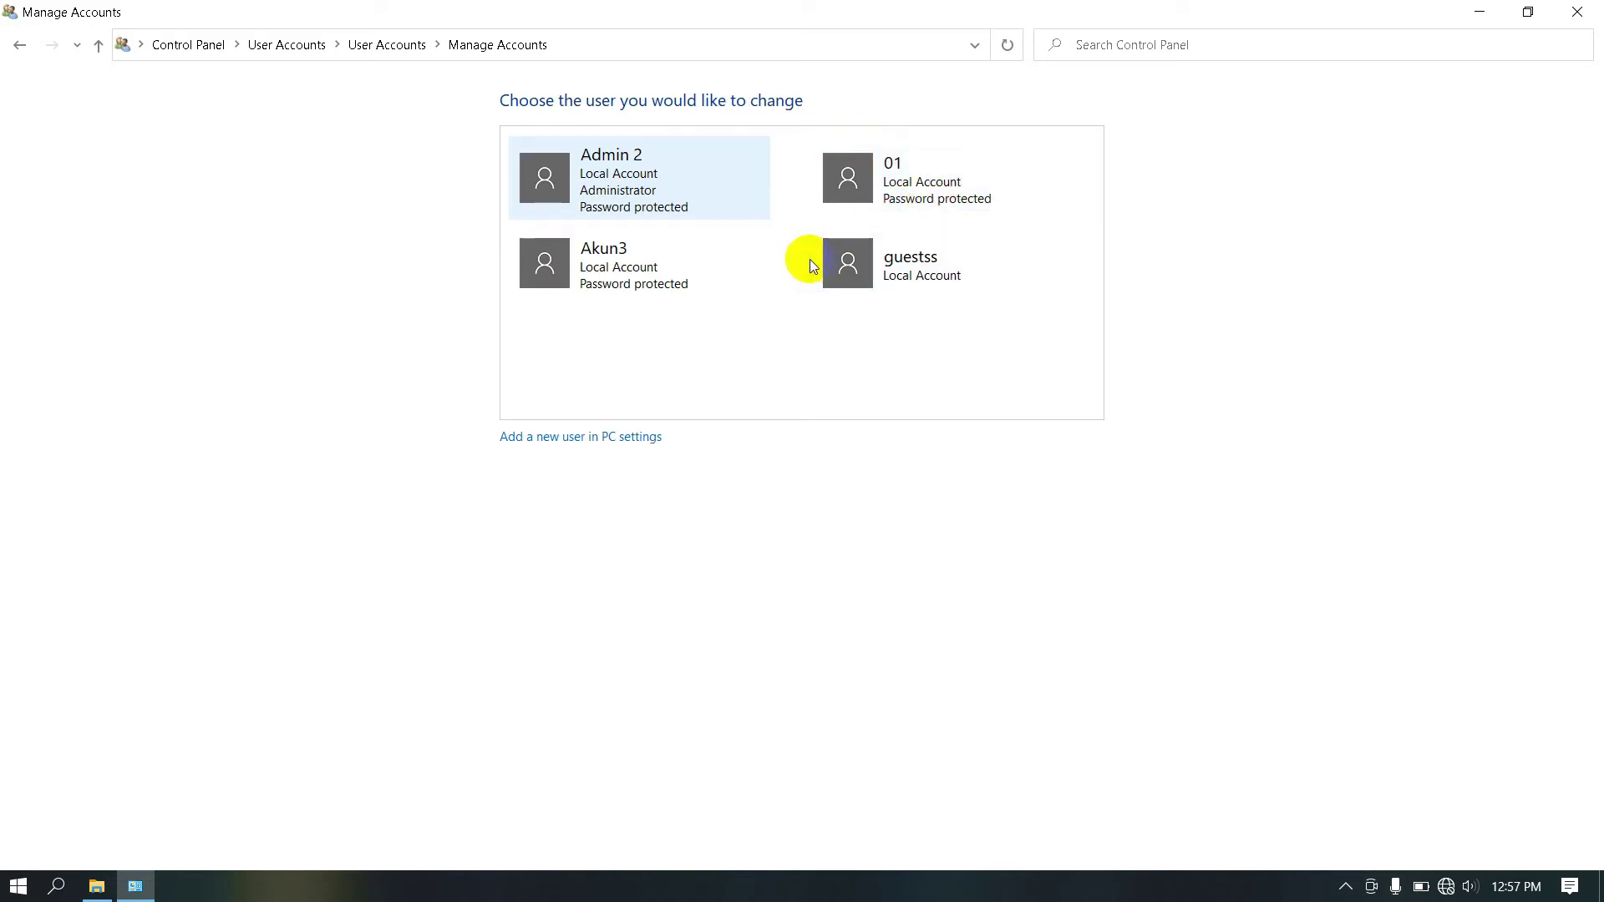
# - Delete the Akun3 account while keeping its files, and continue even though the user is signed in
pyautogui.click(682, 289)
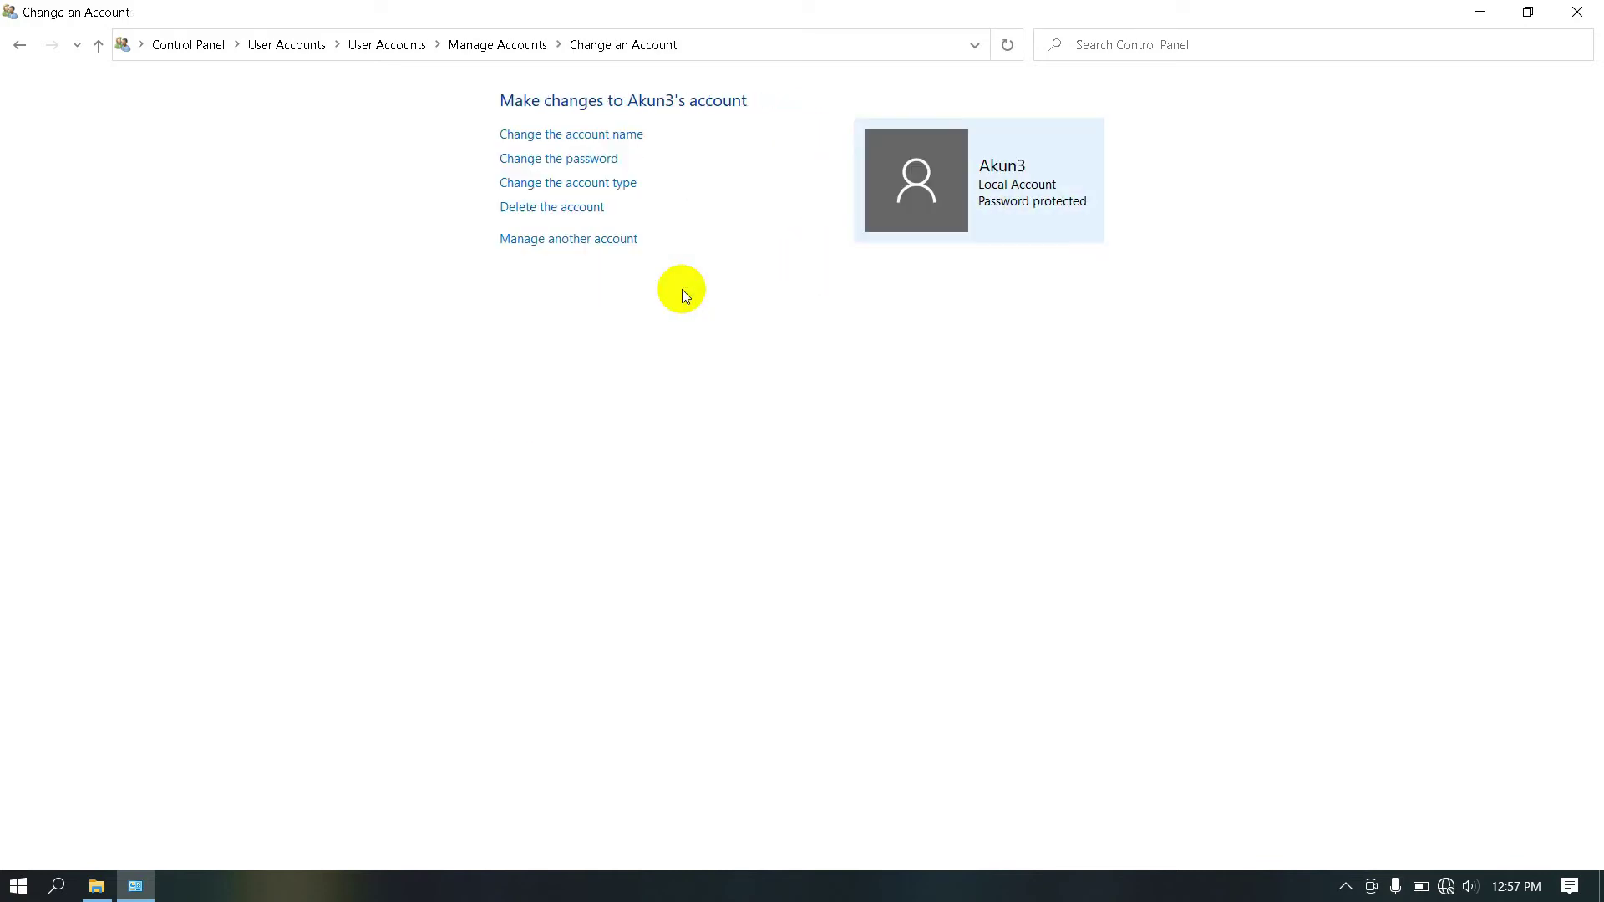
pyautogui.click(587, 209)
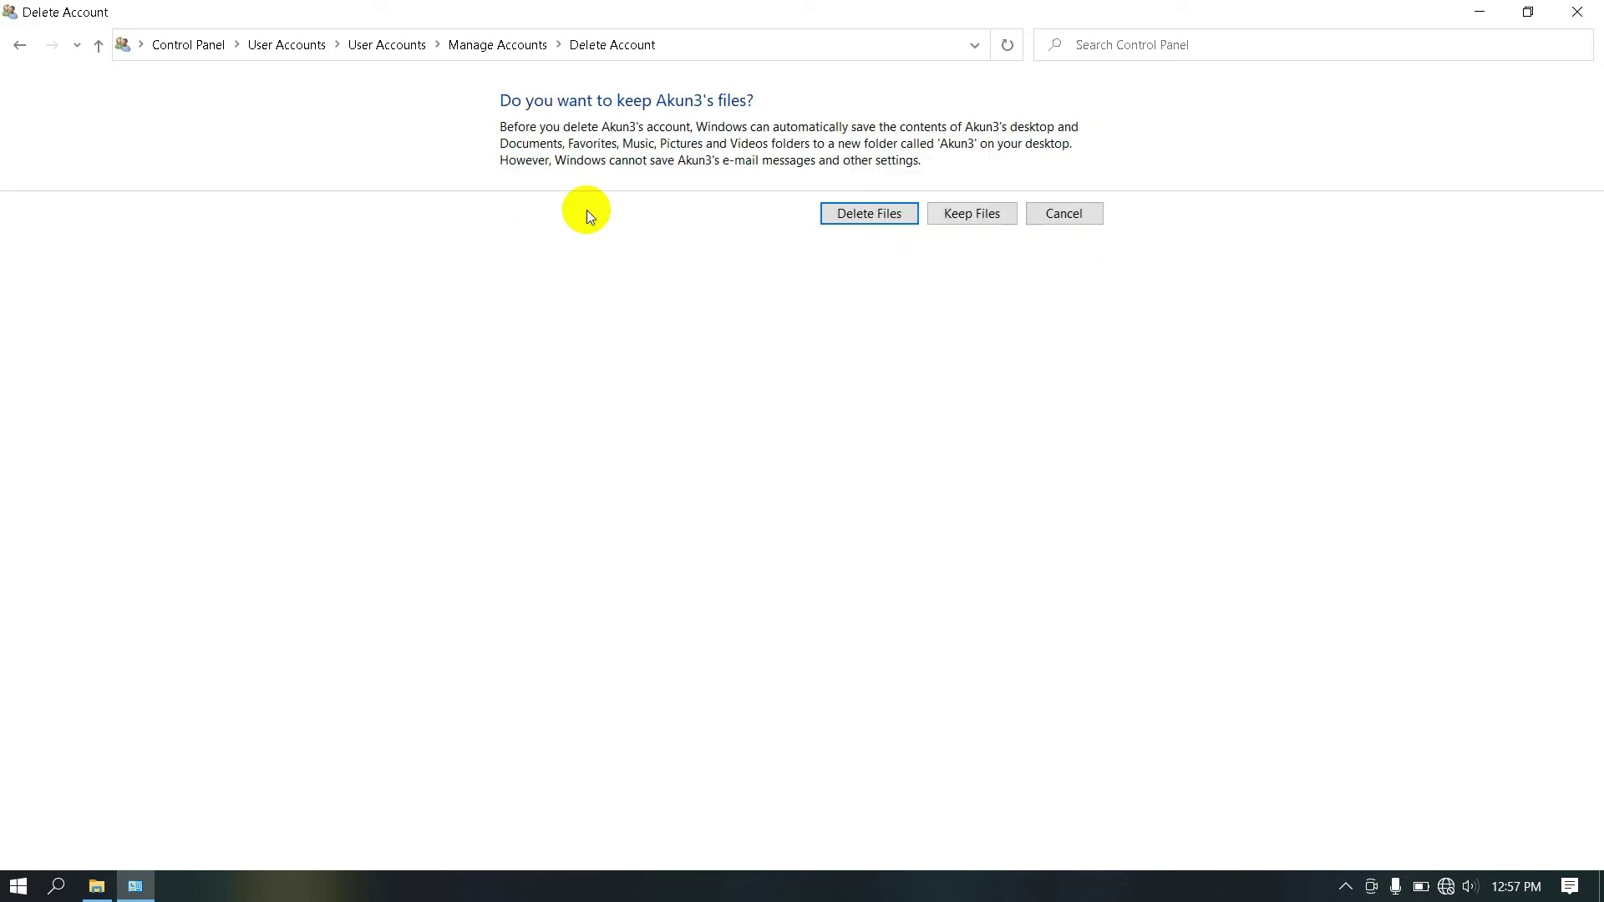
pyautogui.click(958, 214)
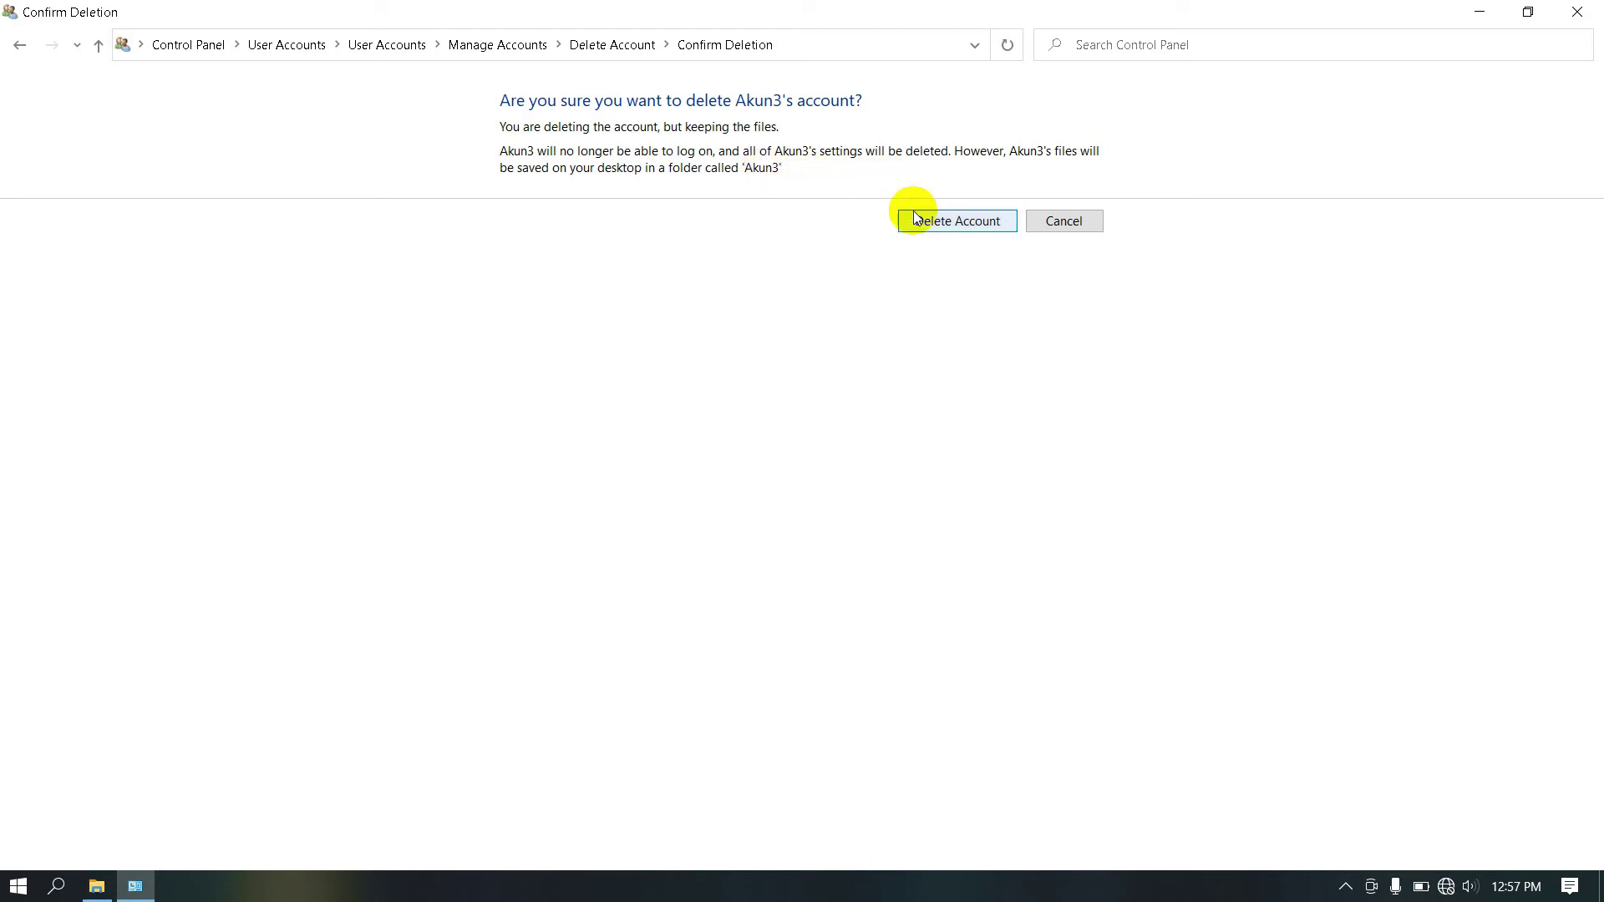
pyautogui.click(21, 45)
pyautogui.click(972, 218)
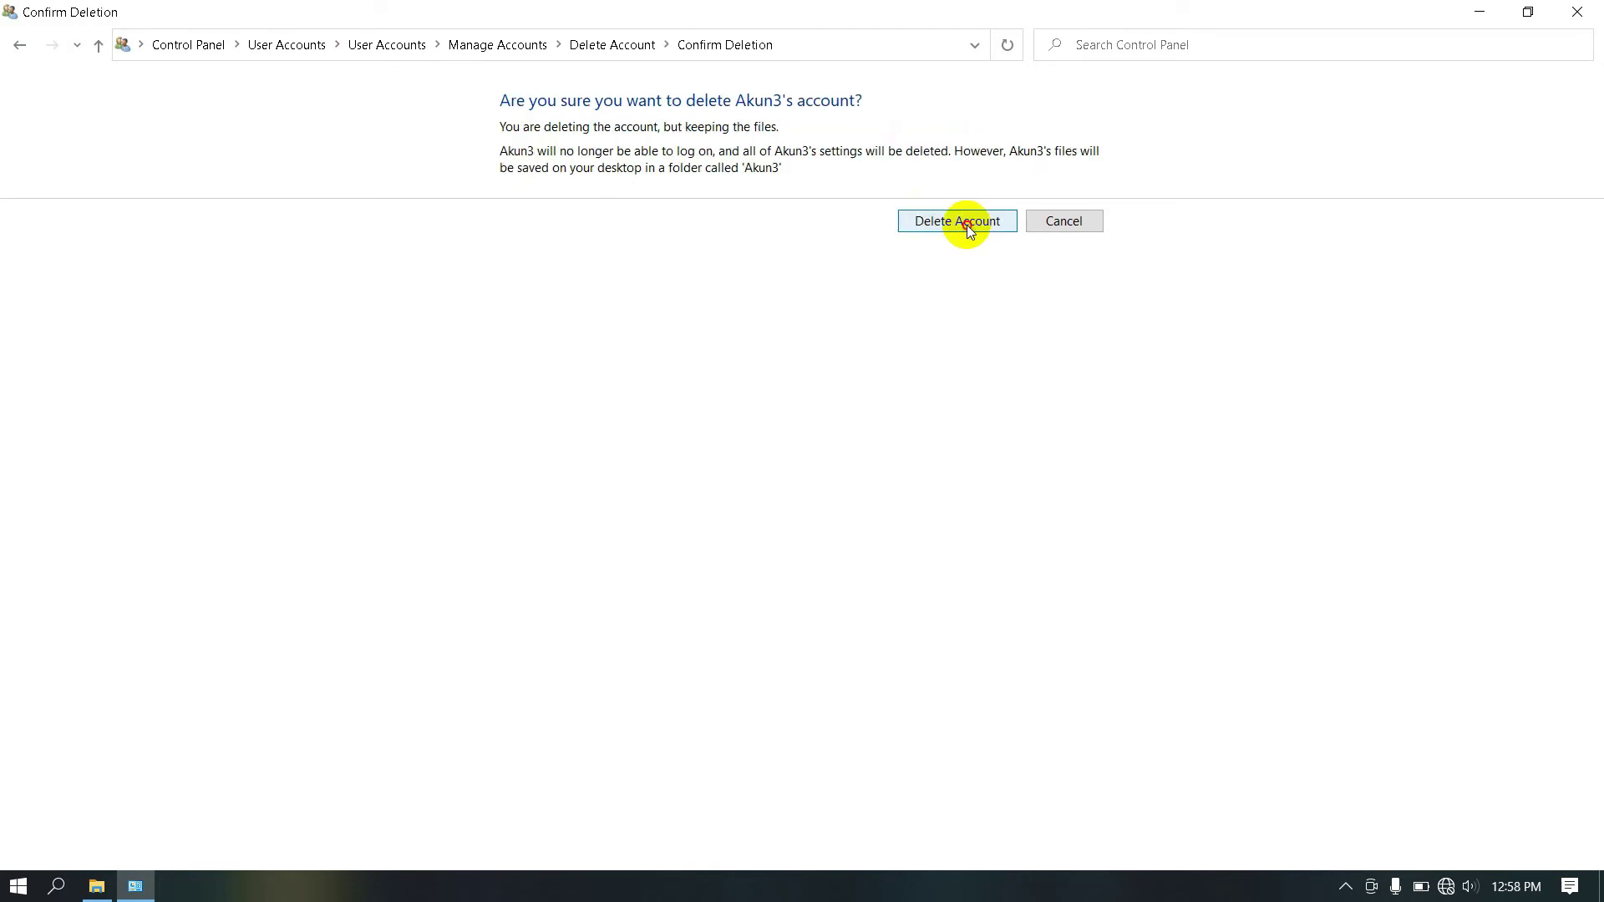
pyautogui.click(967, 225)
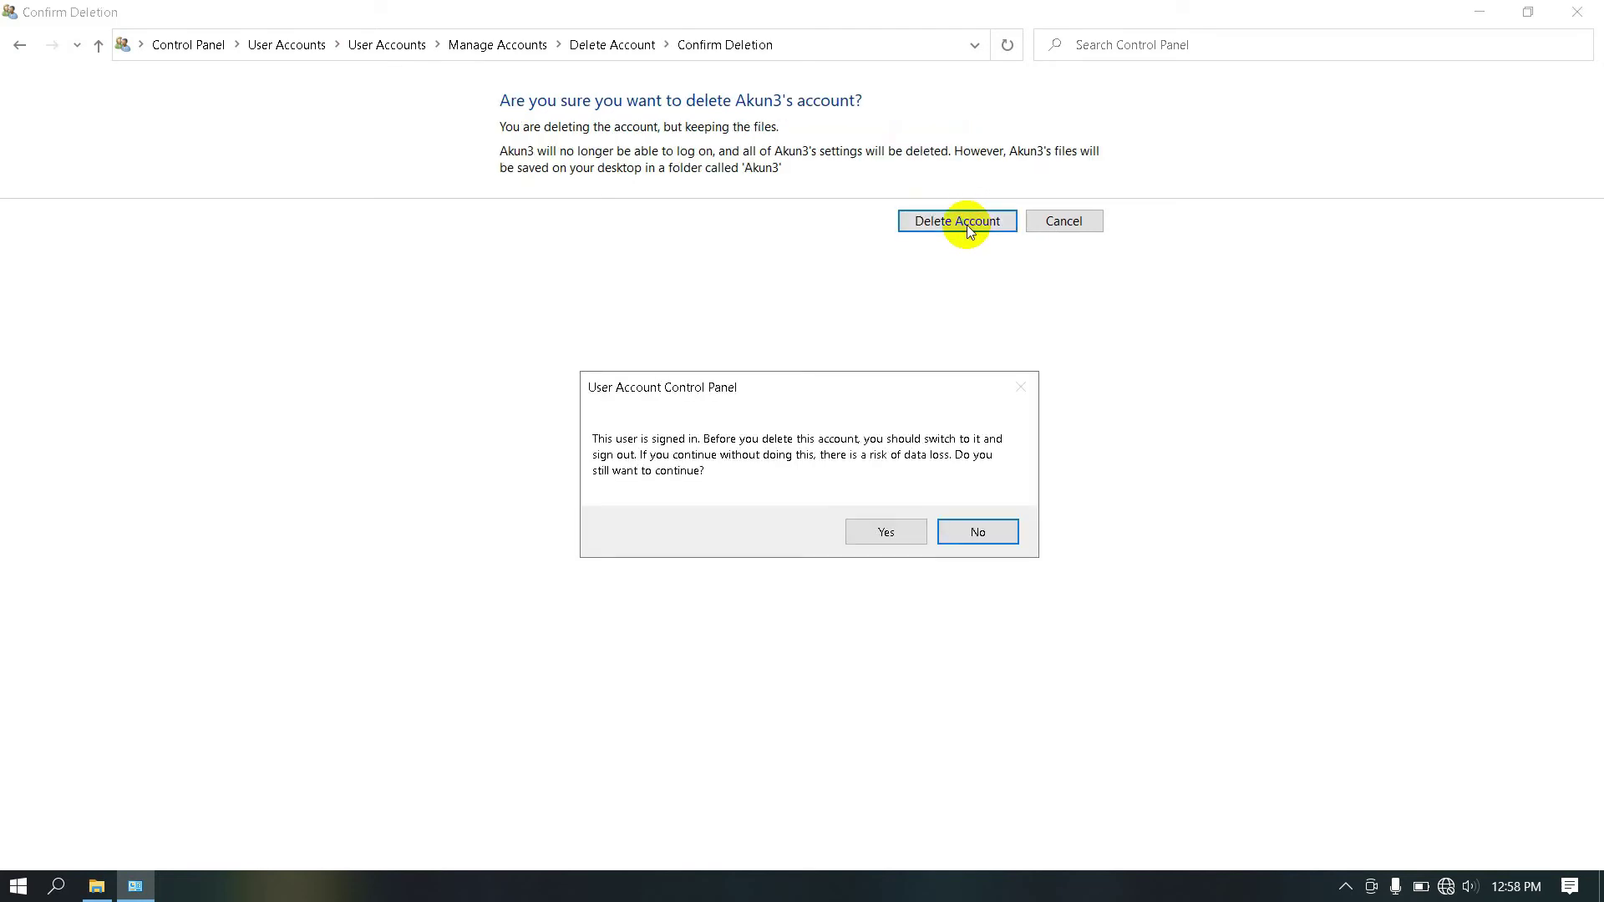
pyautogui.click(887, 537)
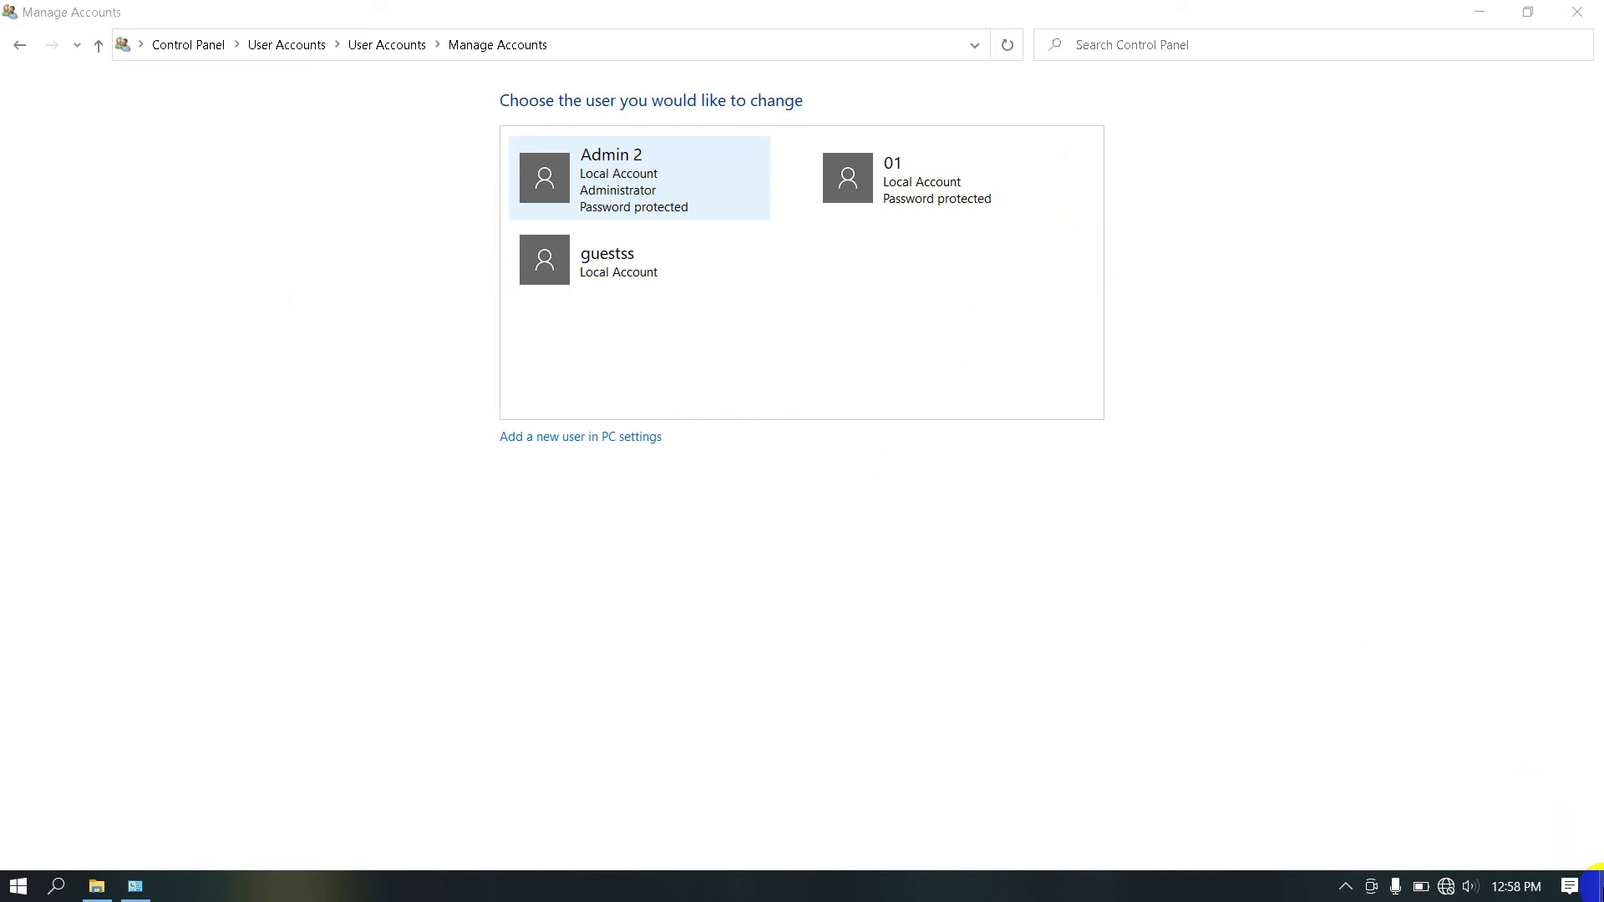
# - Refresh the desktop and open the inner Akun3 folder of kept files inside the LAPTOP-94I3J9PR folder
pyautogui.click(1599, 887)
pyautogui.rightClick(1038, 337)
pyautogui.click(1077, 385)
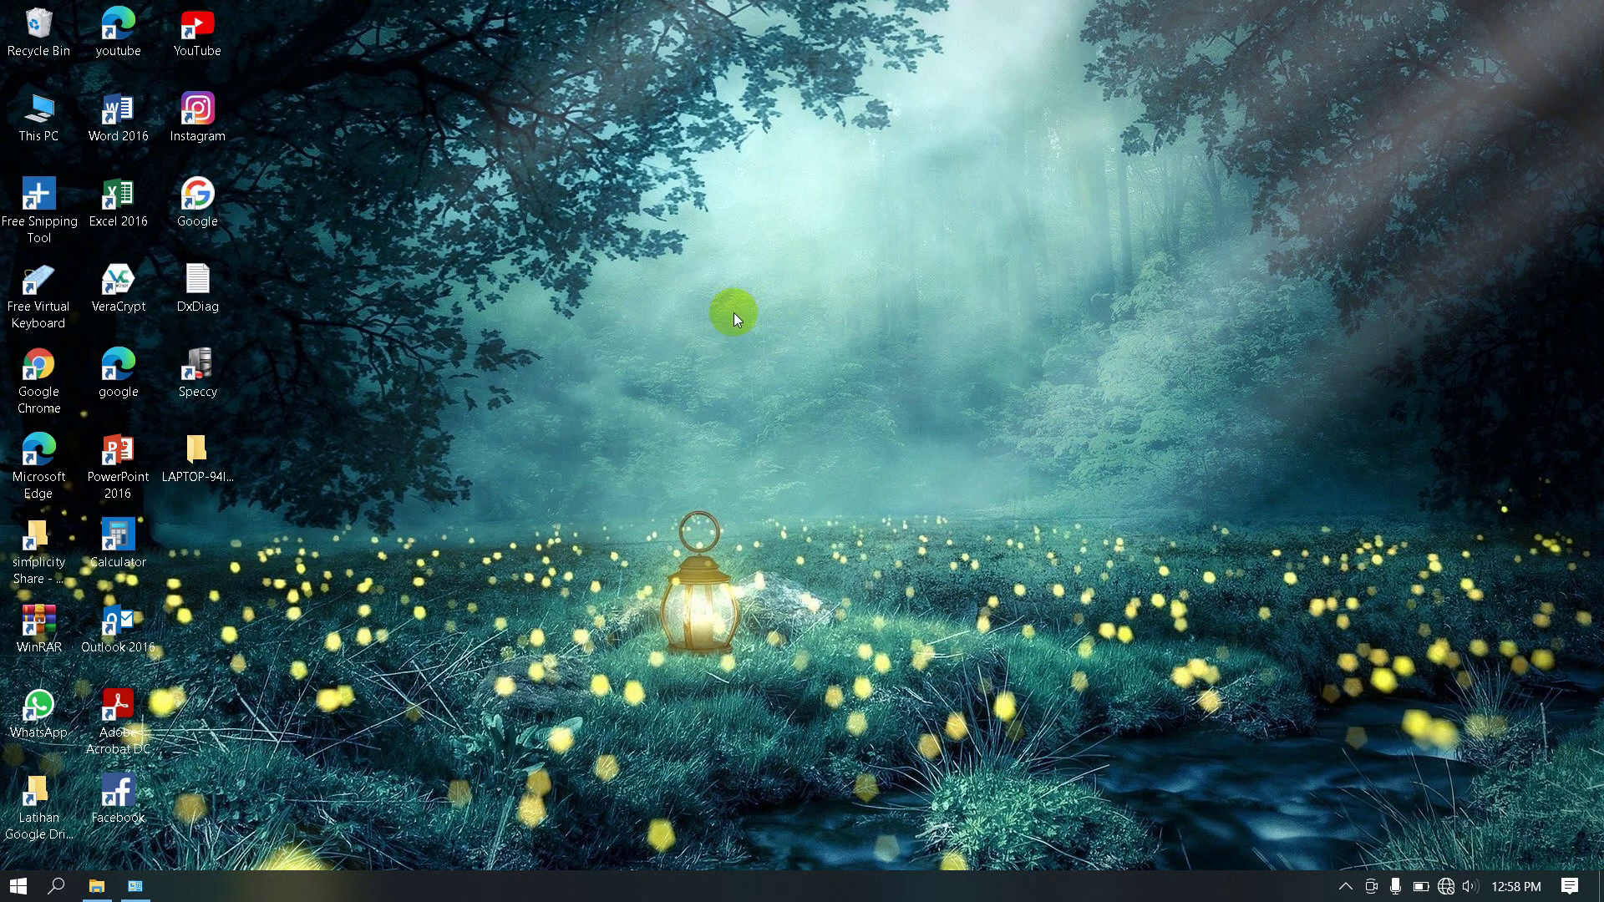
pyautogui.click(224, 491)
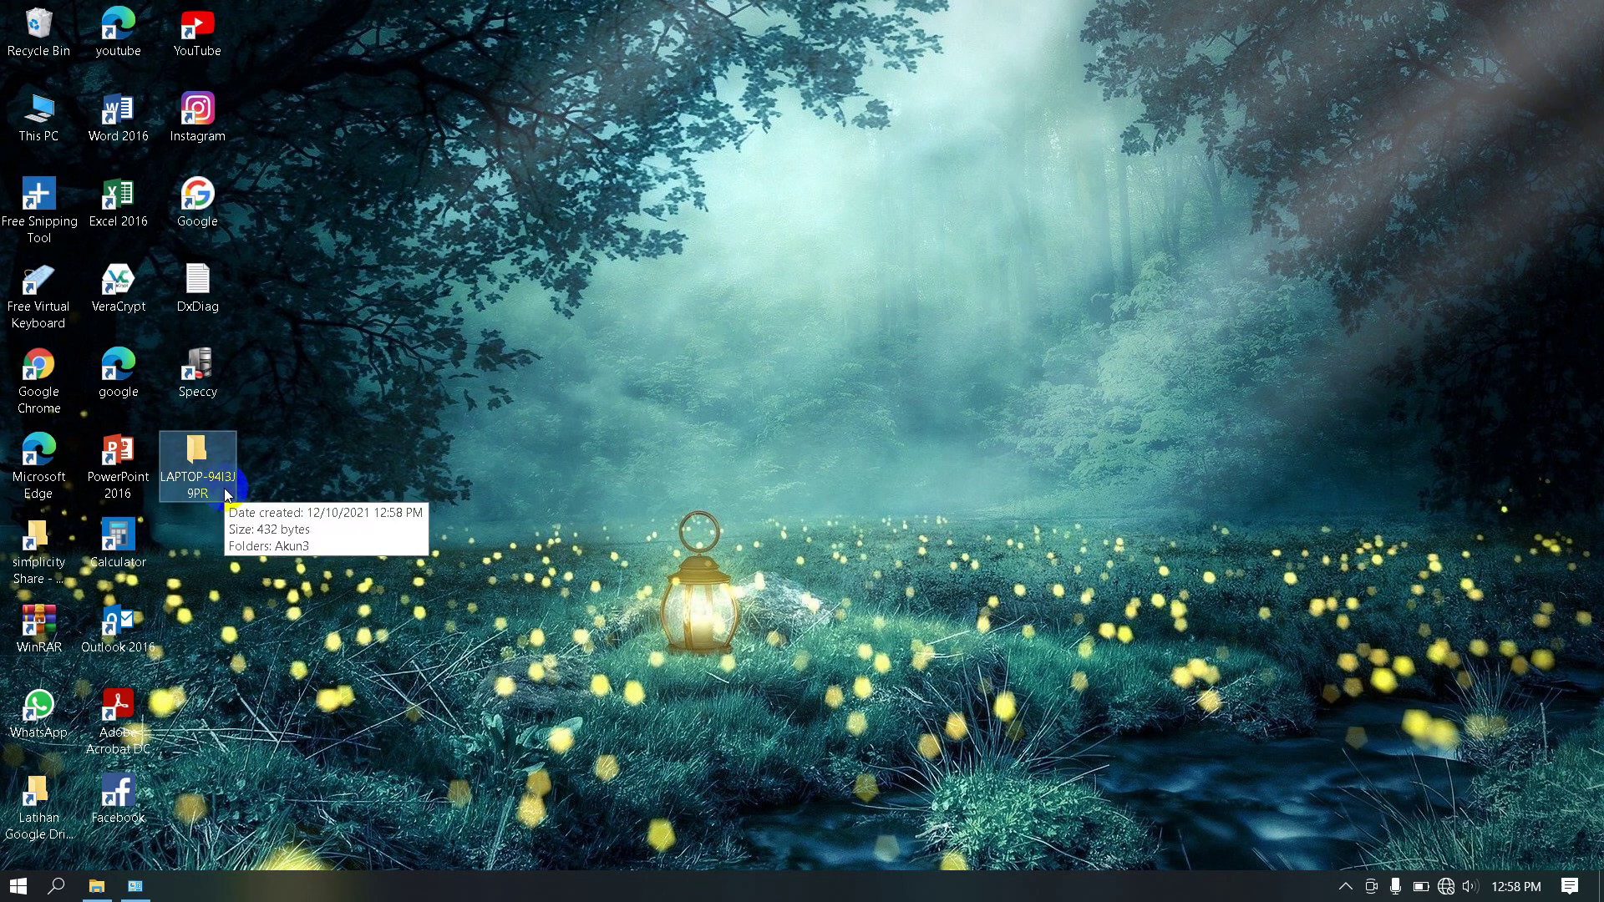
pyautogui.doubleClick(214, 473)
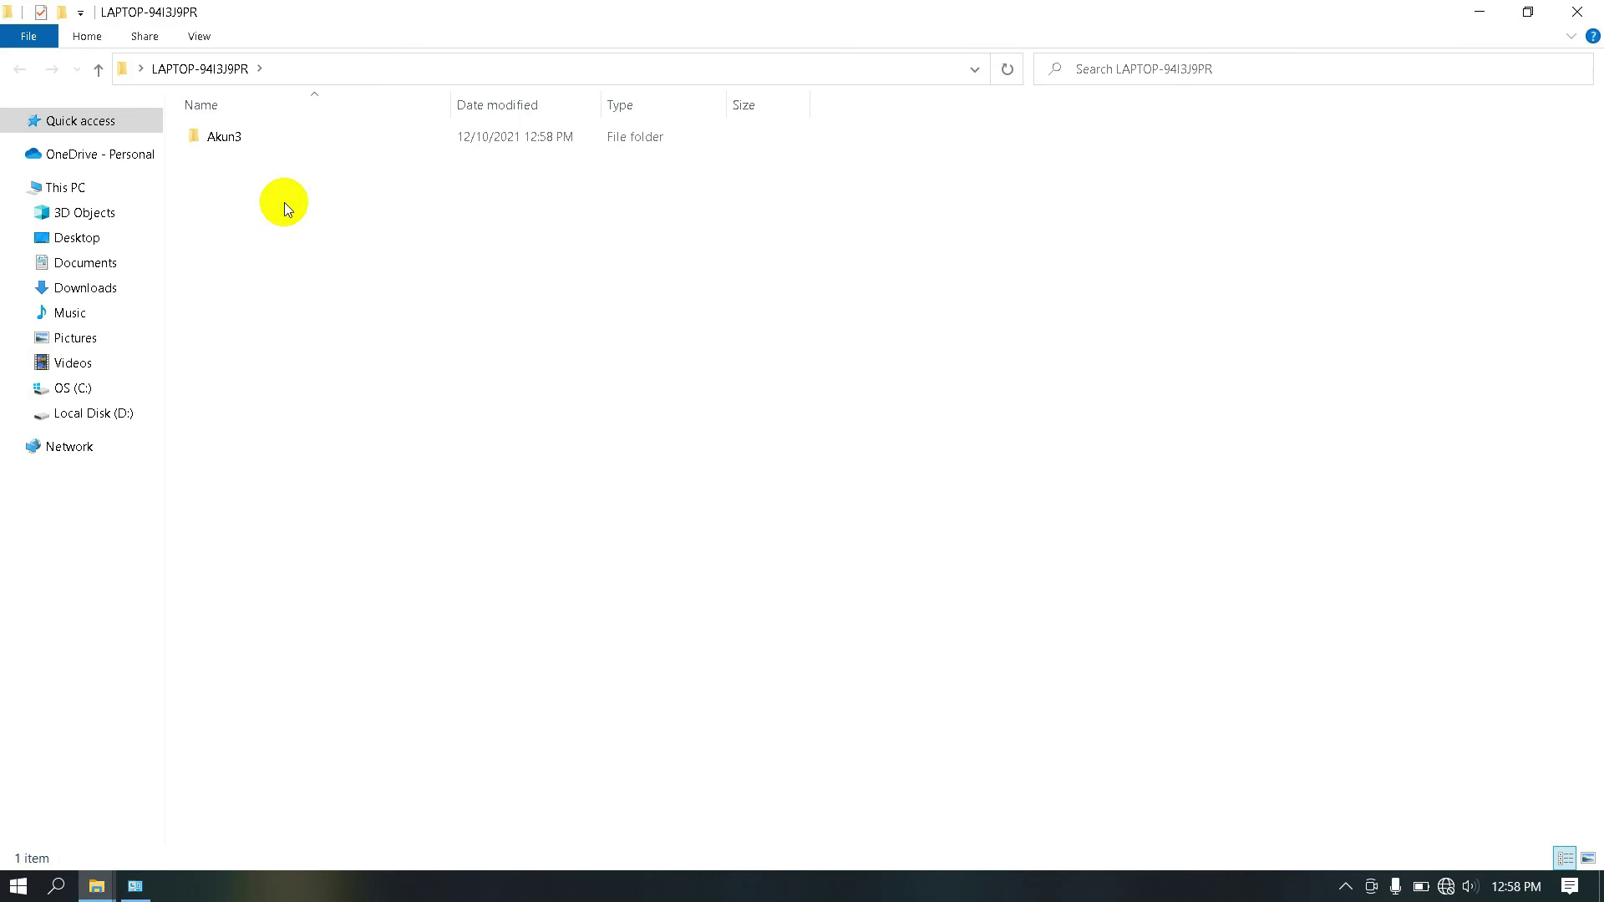
pyautogui.doubleClick(327, 138)
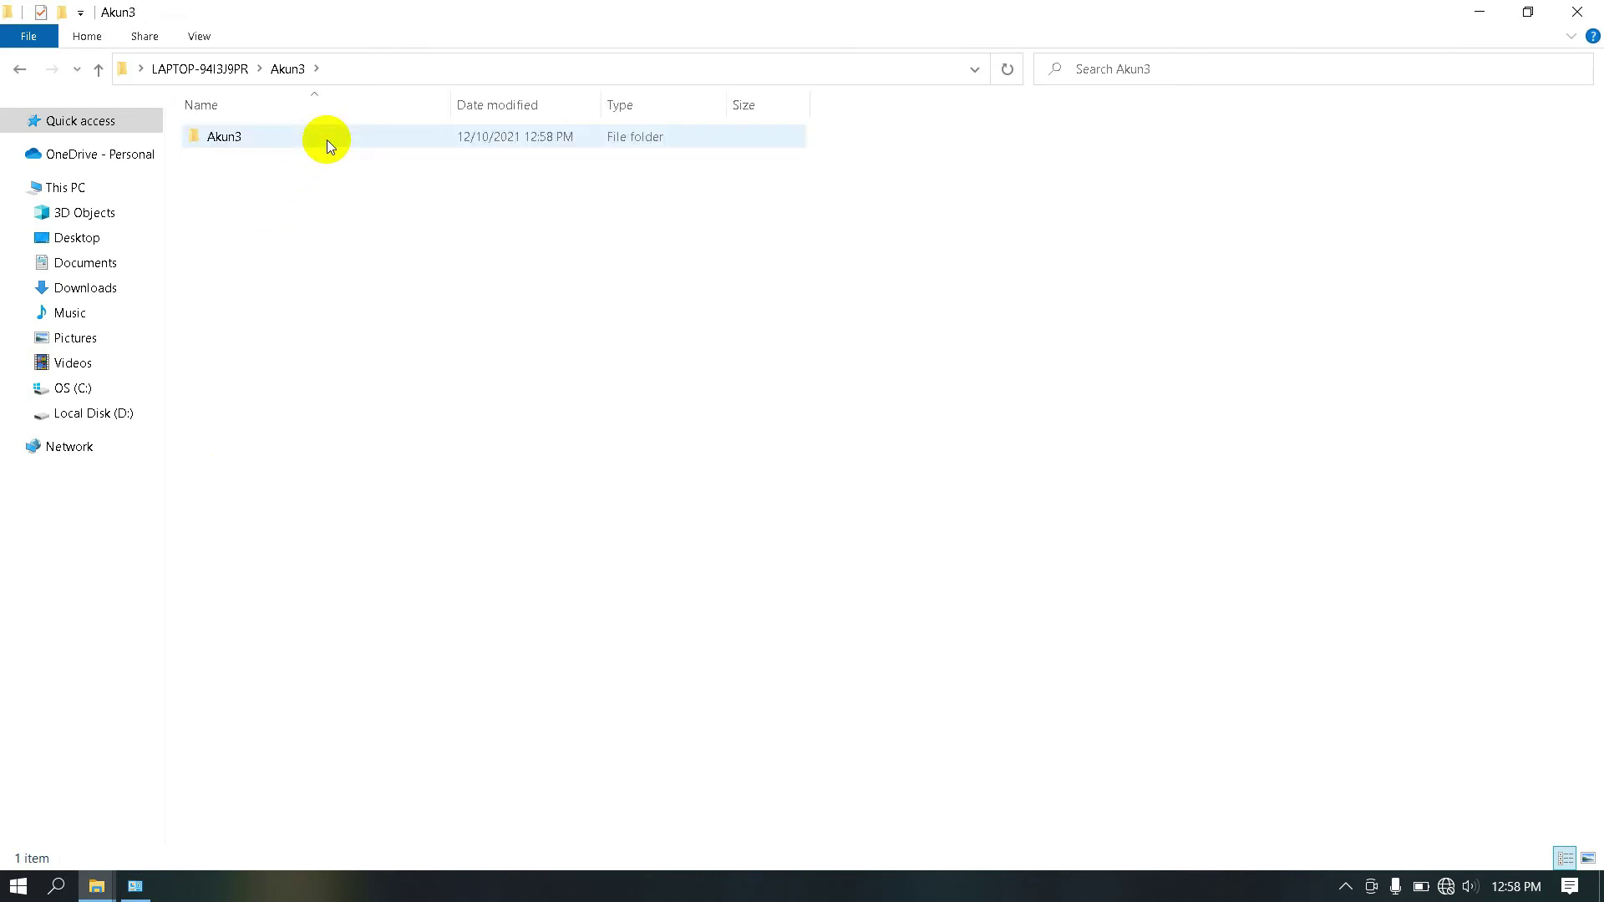
pyautogui.doubleClick(327, 138)
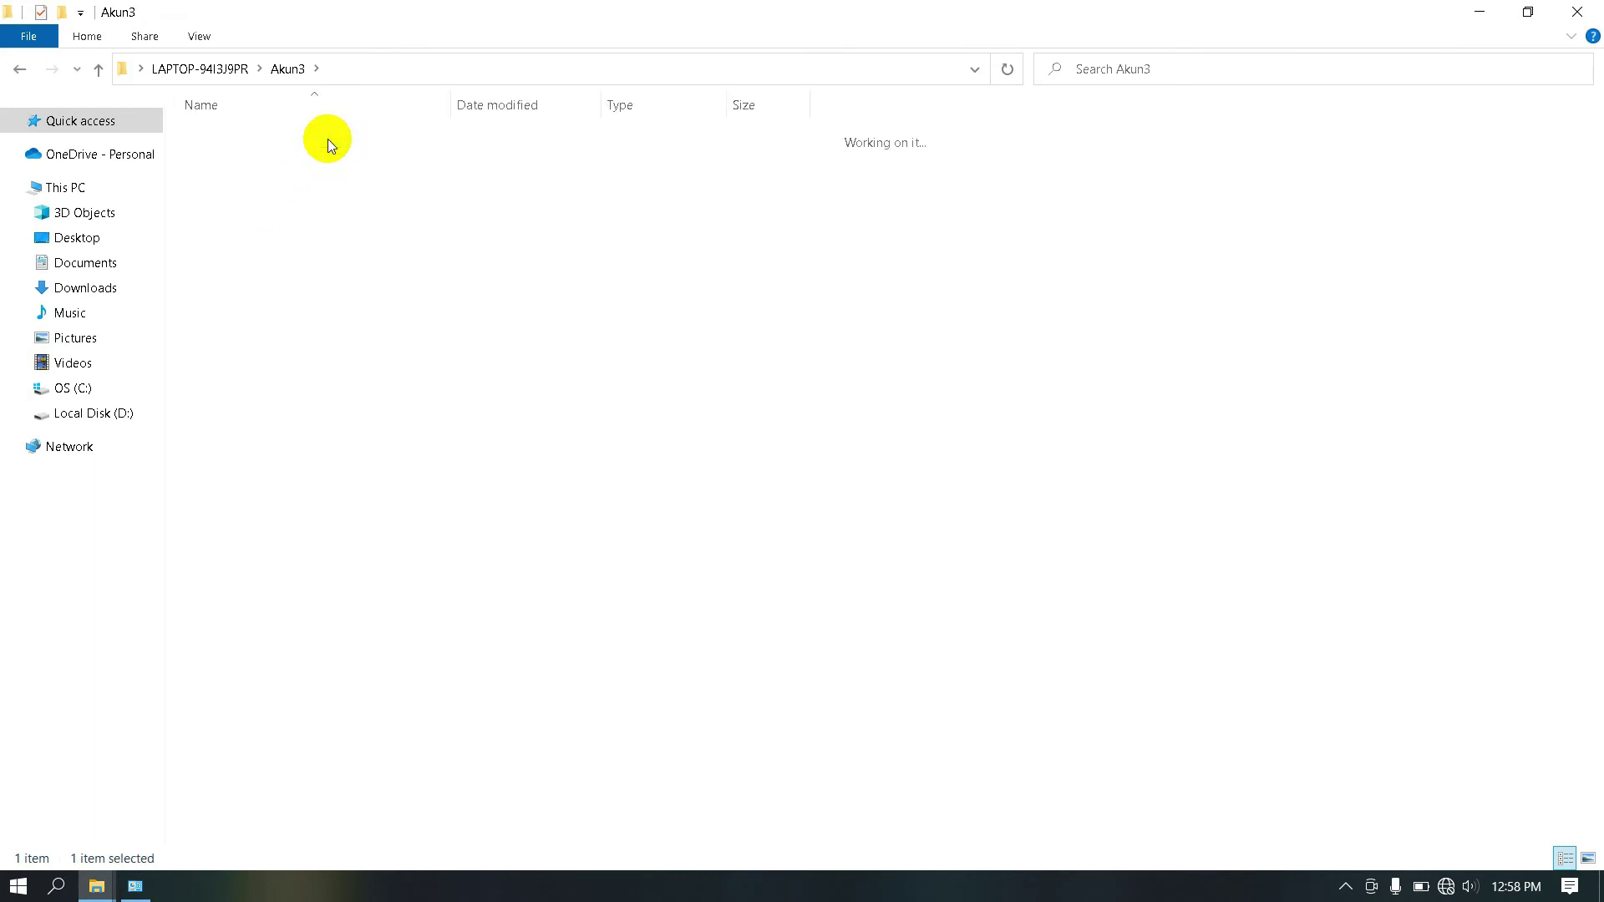
# - Examine the contents of the kept Desktop, Documents, Favorites, Music, Pictures and Videos folders one after another
pyautogui.doubleClick(333, 142)
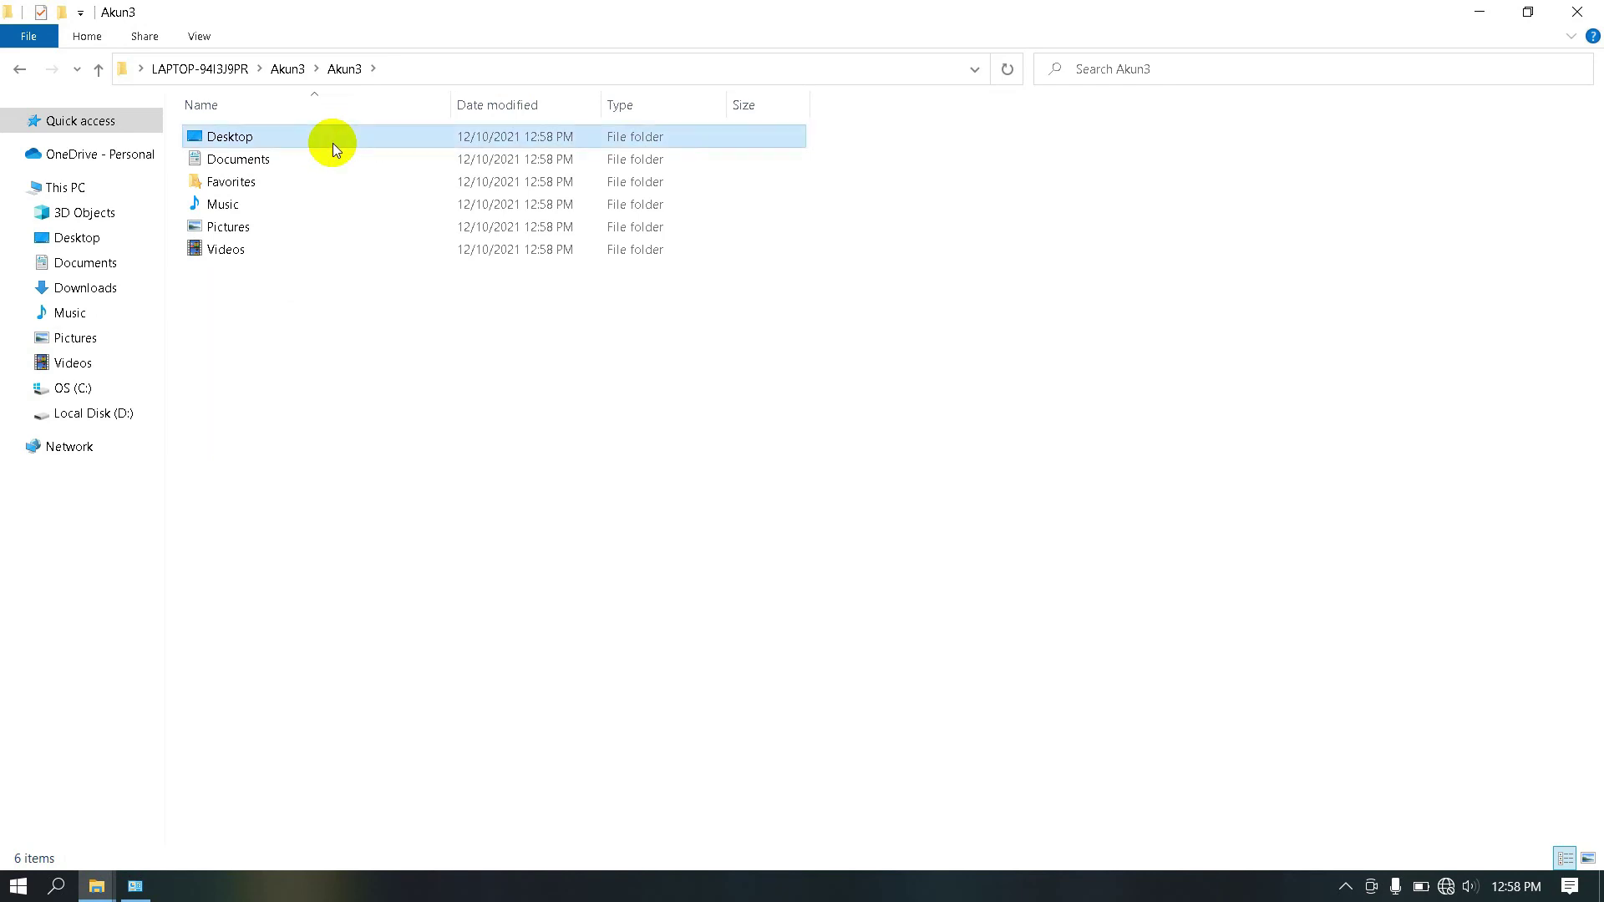
pyautogui.click(349, 72)
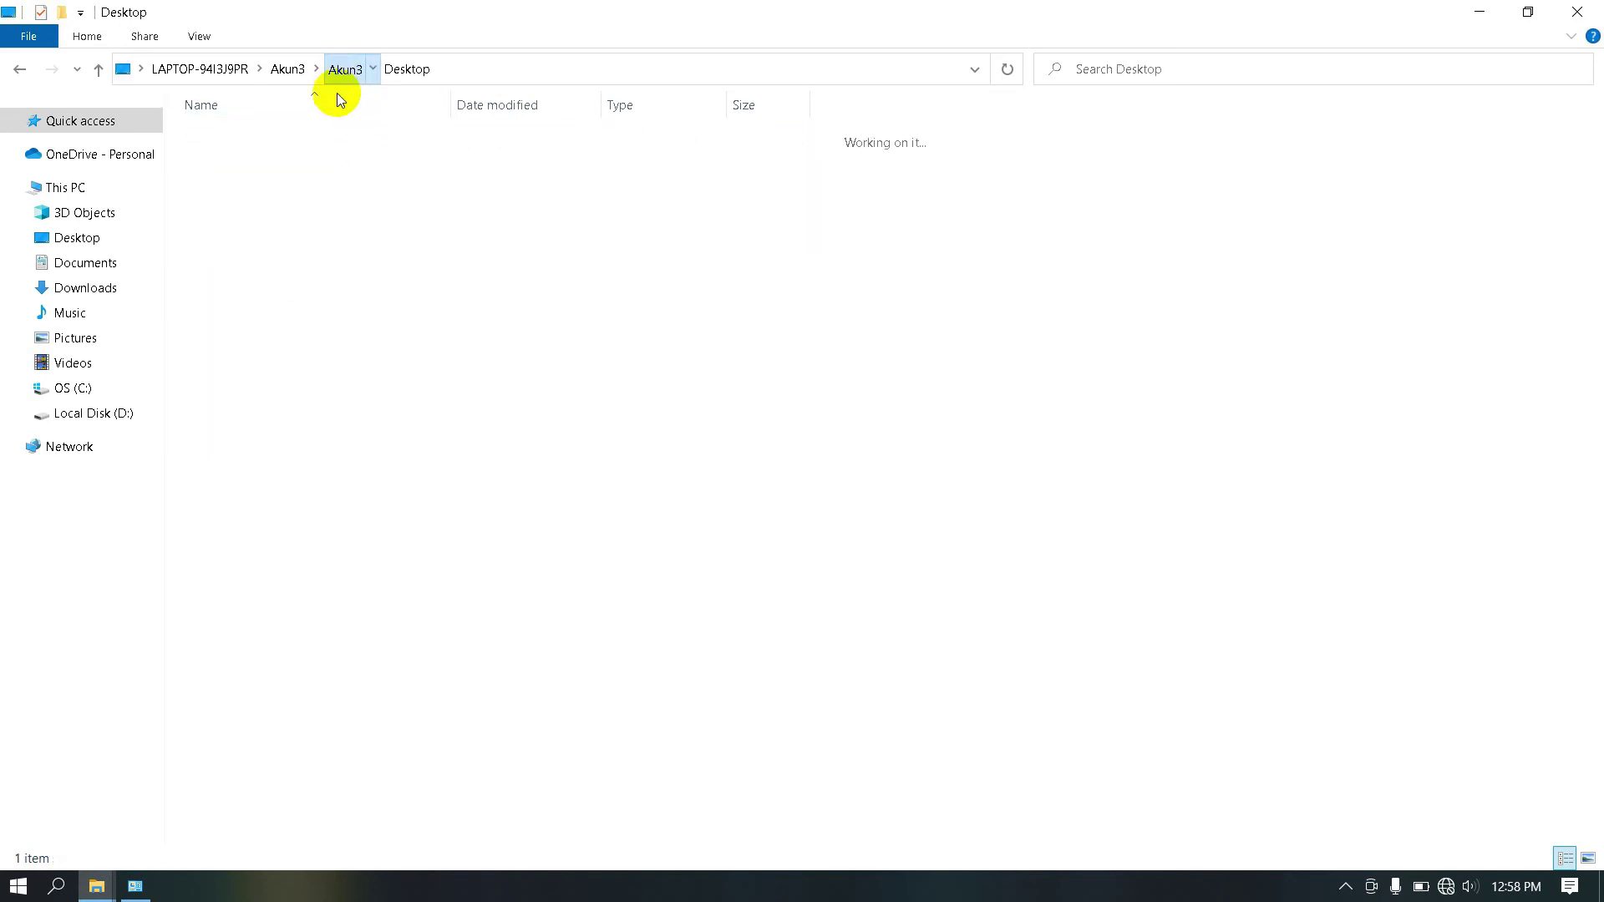
pyautogui.doubleClick(273, 160)
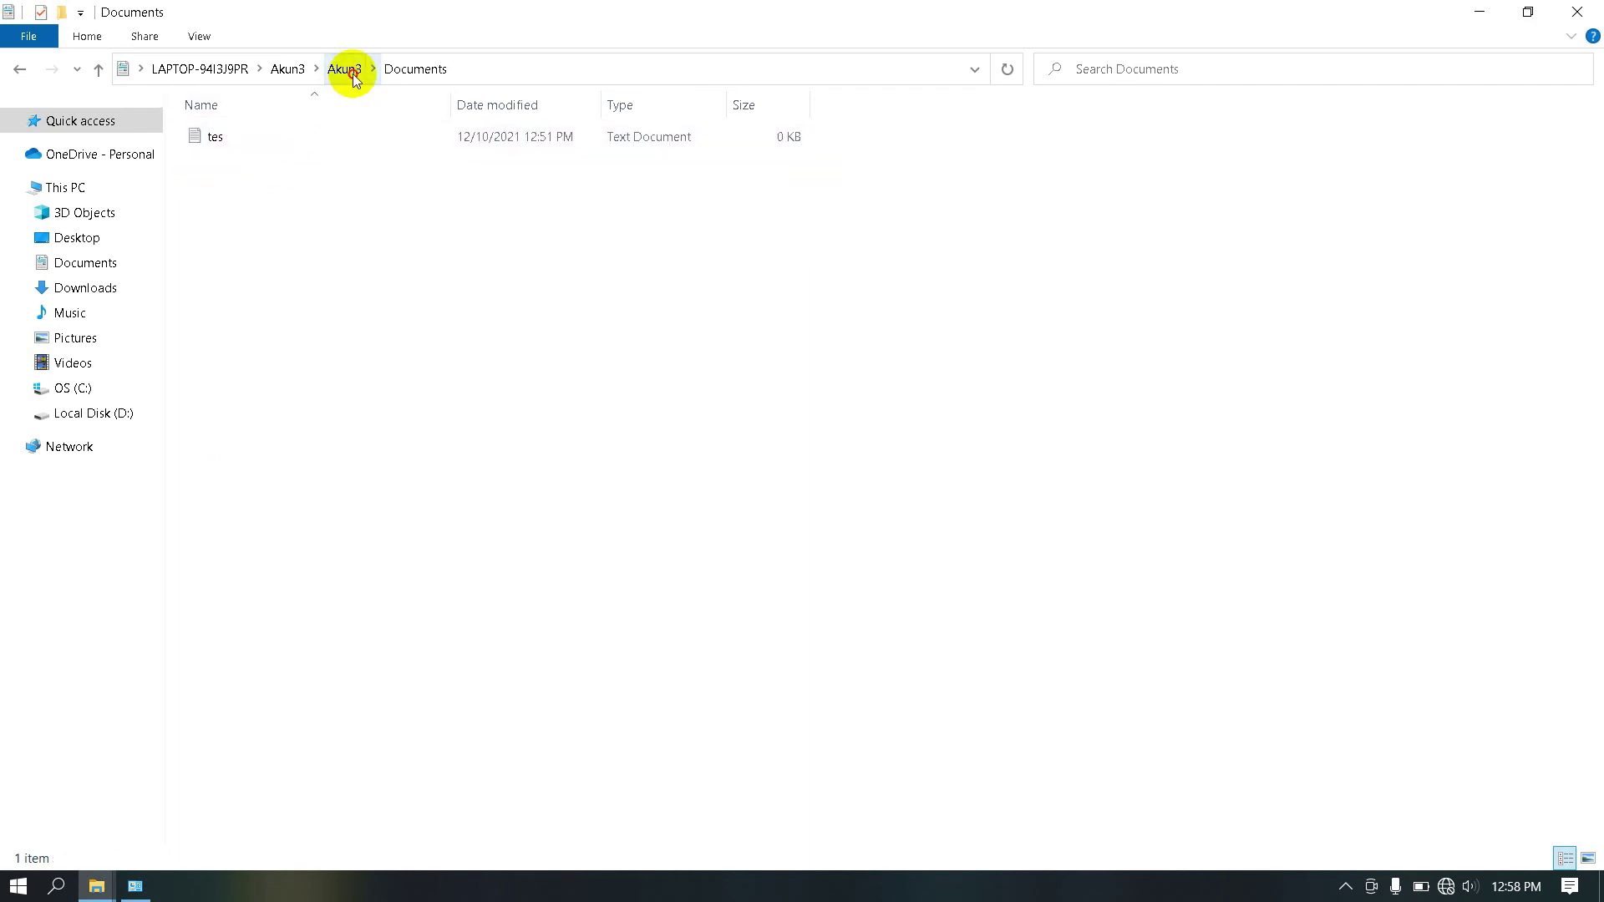
pyautogui.click(351, 68)
pyautogui.doubleClick(253, 183)
pyautogui.click(331, 70)
pyautogui.doubleClick(226, 205)
pyautogui.click(341, 70)
pyautogui.doubleClick(287, 229)
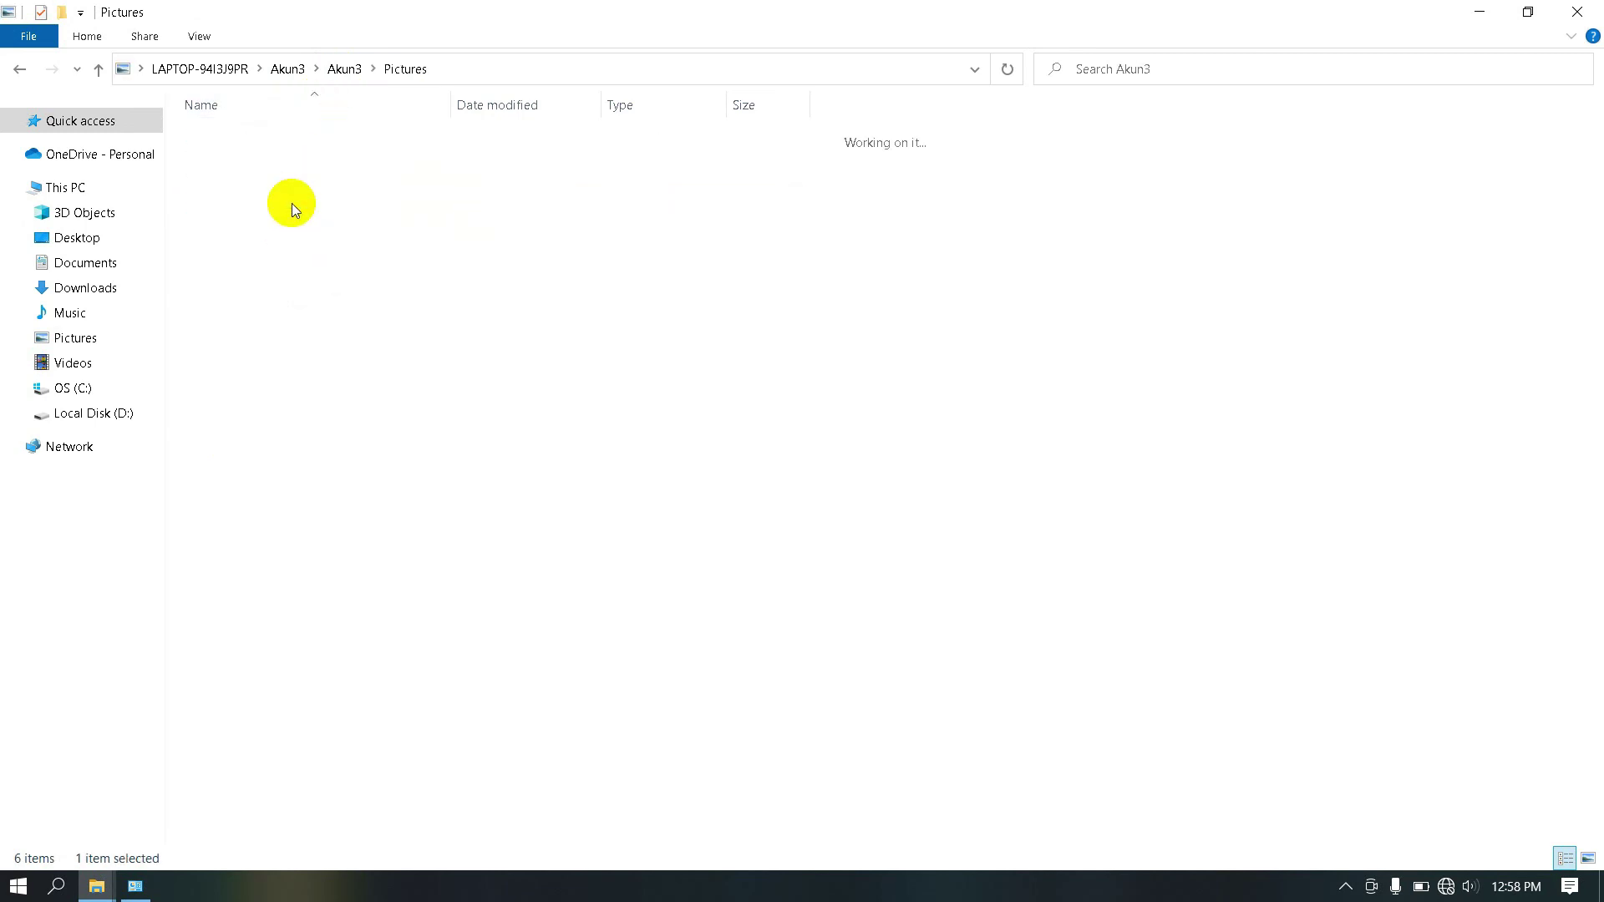
pyautogui.click(347, 67)
pyautogui.doubleClick(328, 259)
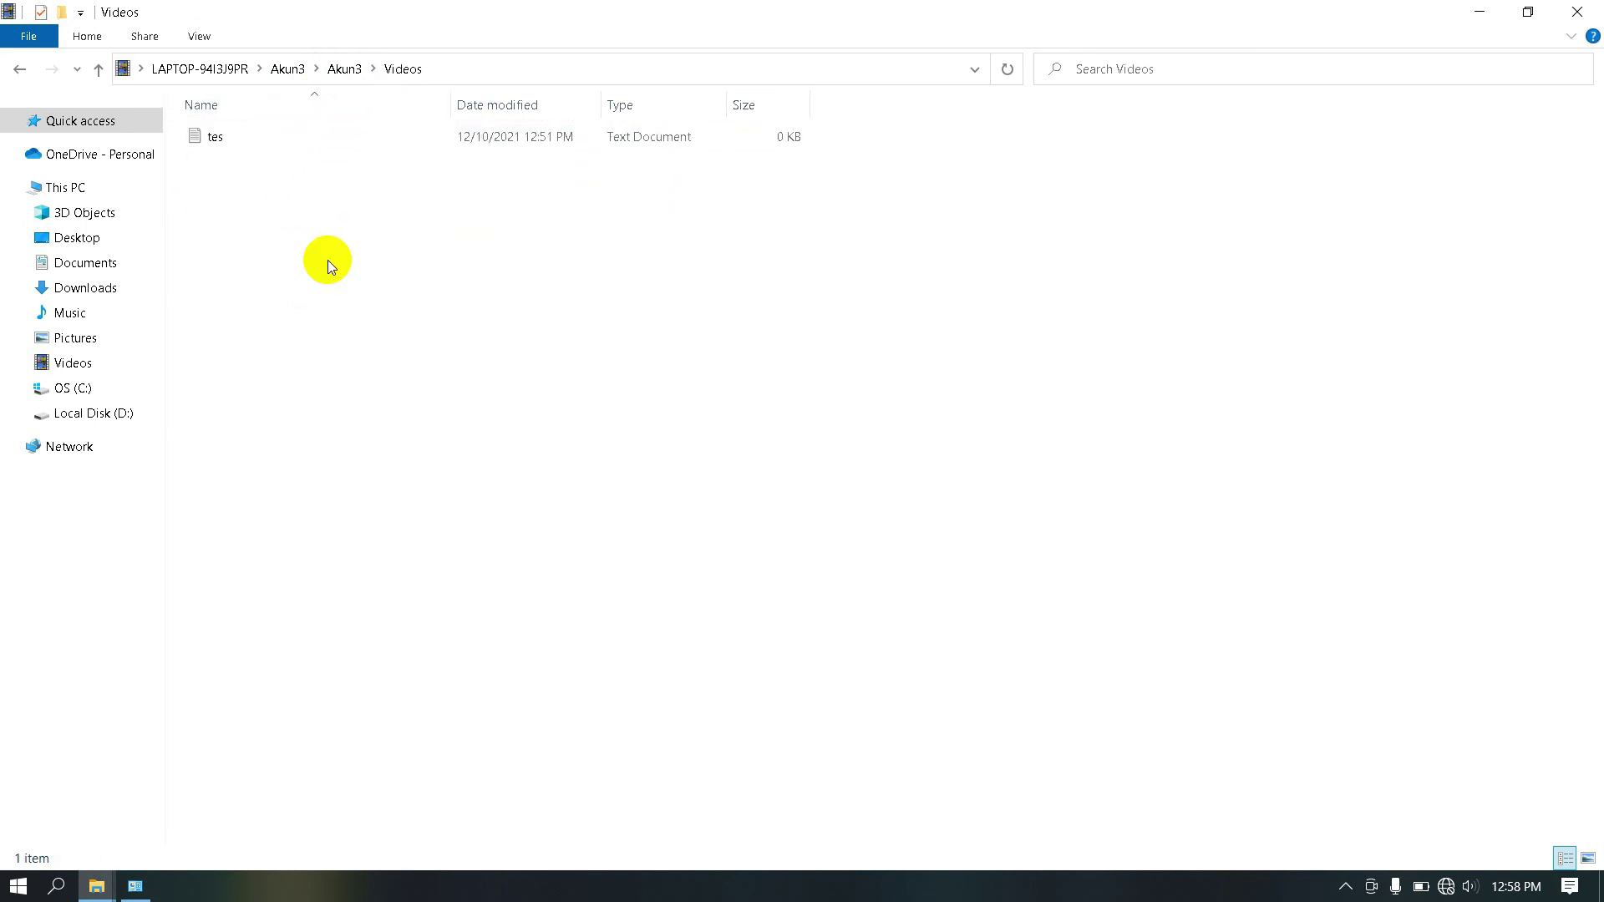